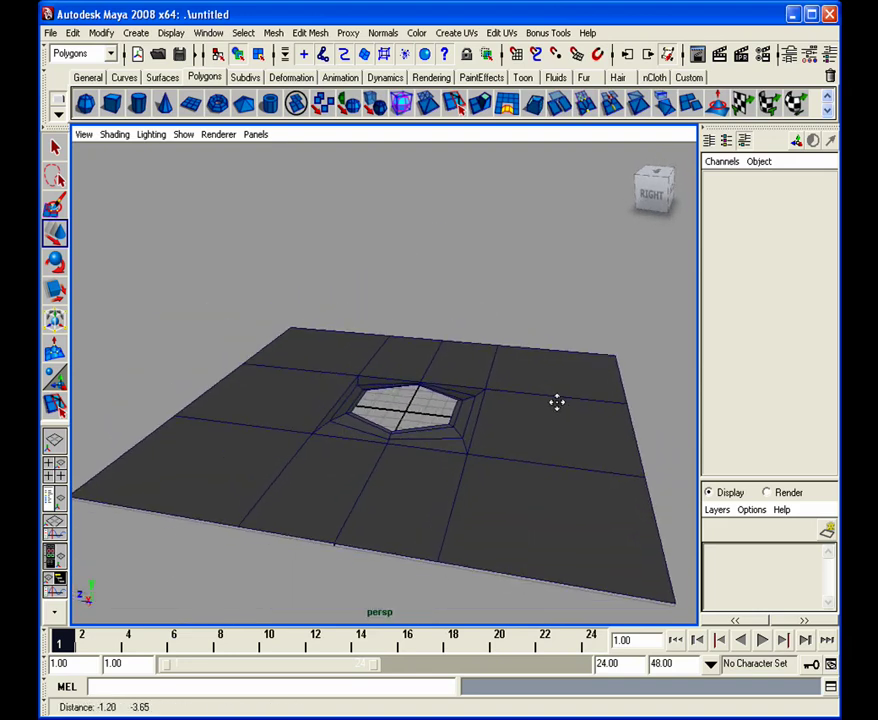
Orbit around the plane to inspect the hexagonal hole from low and top-down angles.
alt+drag(557, 402, 351, 398)
alt+right_drag(365, 394, 336, 462)
alt+drag(374, 459, 374, 439)
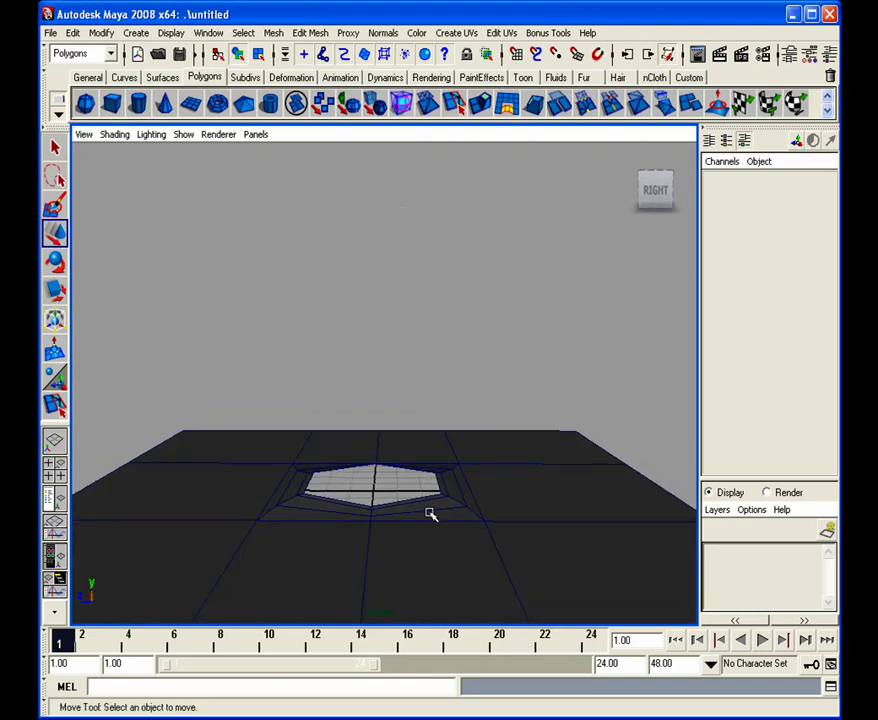
alt+drag(502, 499, 356, 545)
alt+middle_drag(356, 545, 316, 470)
alt+drag(316, 470, 400, 472)
alt+middle_drag(425, 463, 506, 502)
alt+drag(506, 502, 514, 481)
alt+right_drag(514, 483, 459, 484)
alt+middle_drag(459, 484, 435, 443)
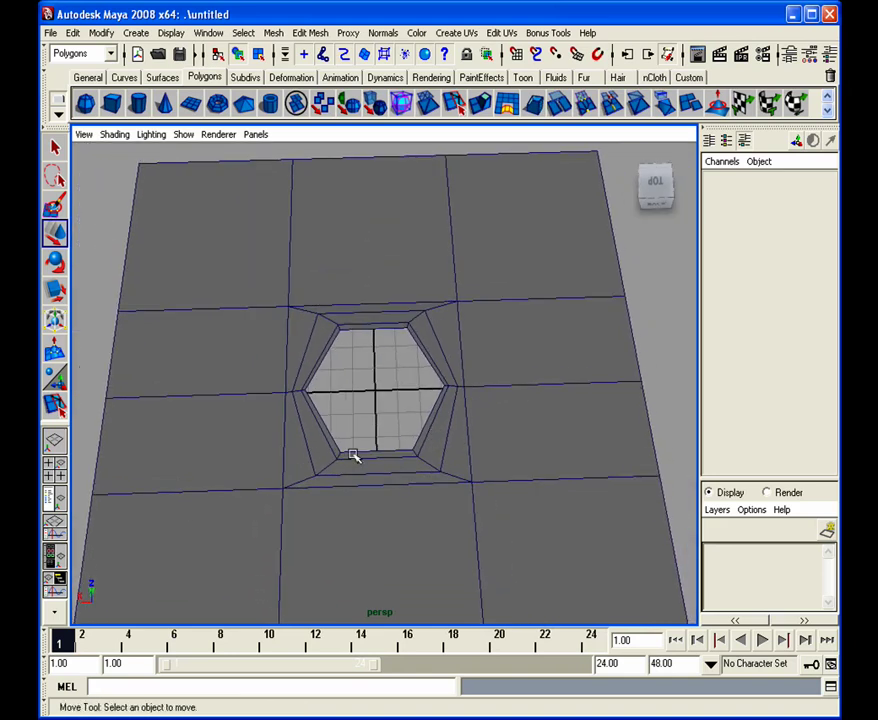
alt+drag(386, 470, 338, 312)
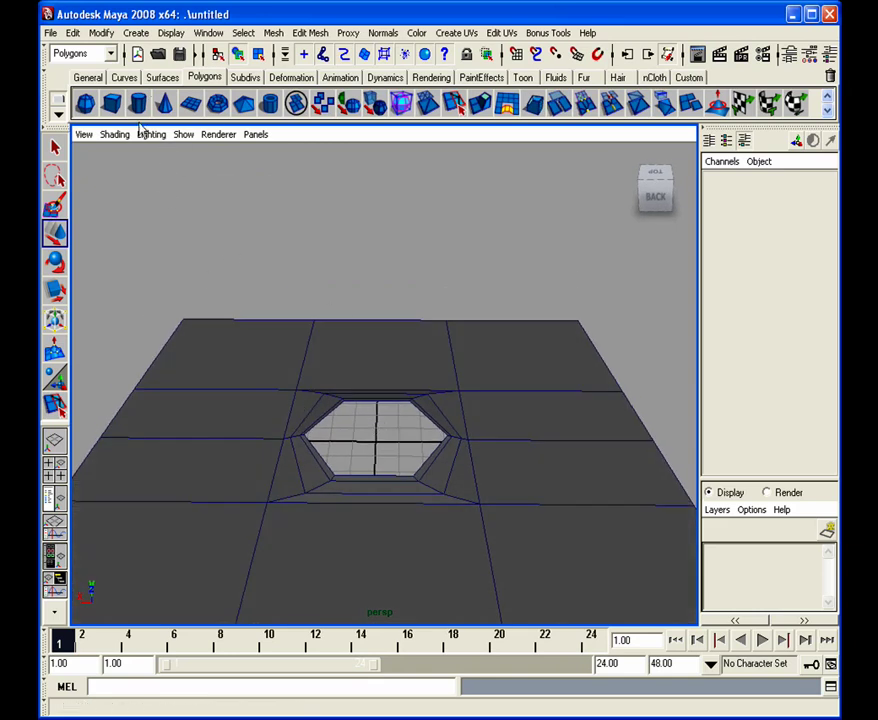
Draw a polygon cylinder, raise it above the plane, and delete its upper vertices, keeping the bottom cap.
click(421, 474)
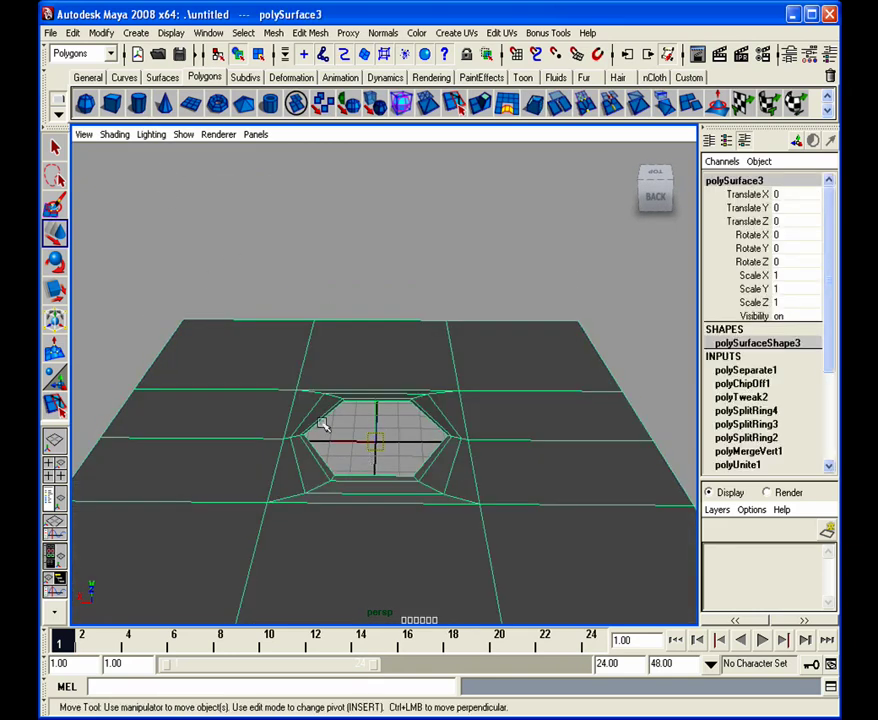
click(140, 106)
drag(348, 443, 362, 369)
key(w)
drag(339, 320, 344, 284)
right_drag(344, 284, 317, 288)
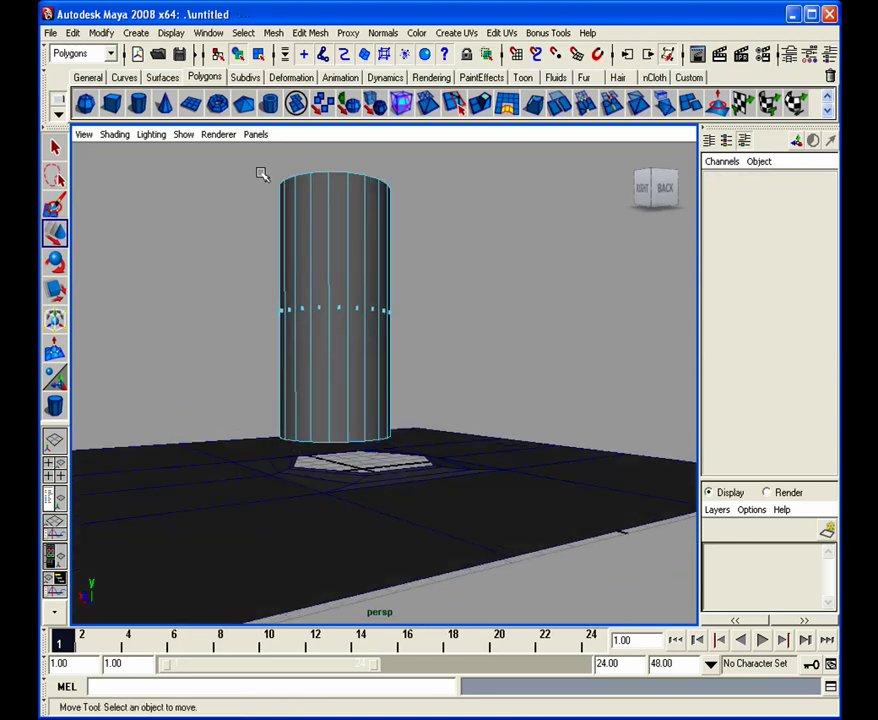
drag(228, 155, 484, 343)
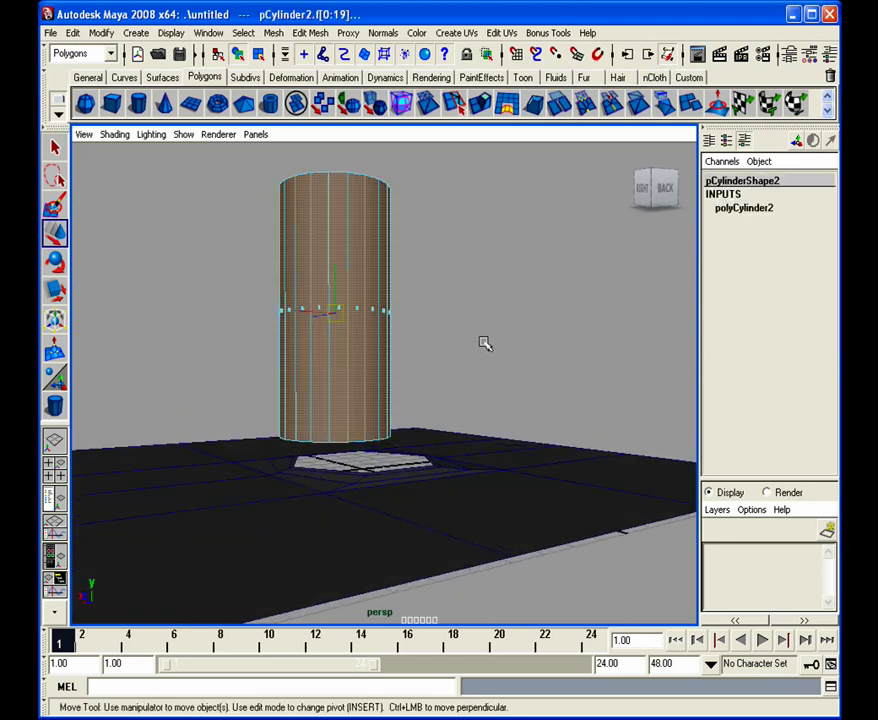
key(Delete)
Slide the cylinder cap into the hexagonal hole, then delete it.
alt+drag(398, 347, 386, 406)
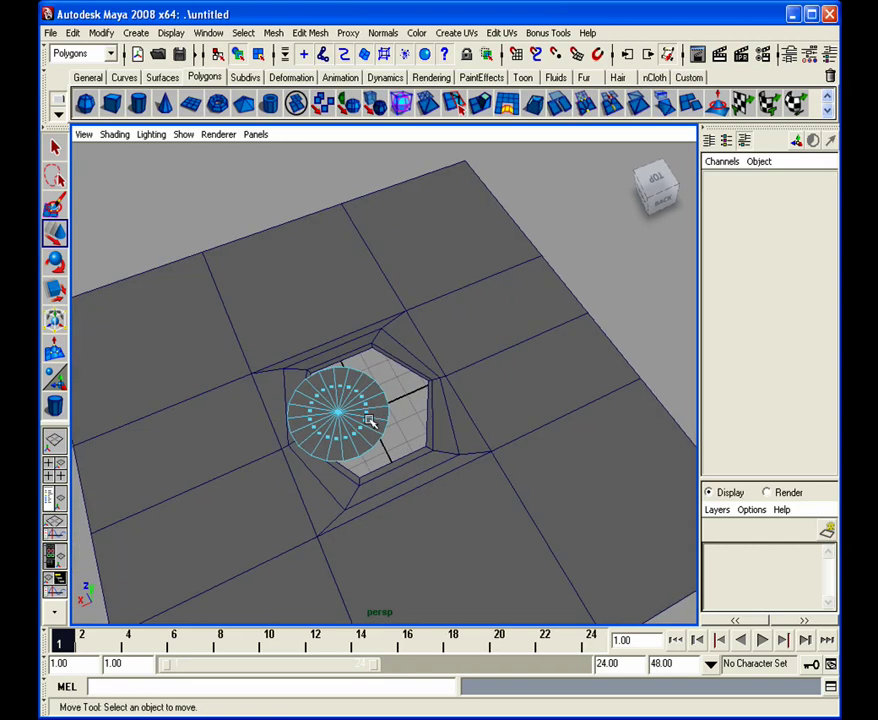
right_drag(368, 420, 397, 401)
alt+drag(397, 401, 368, 435)
key(w)
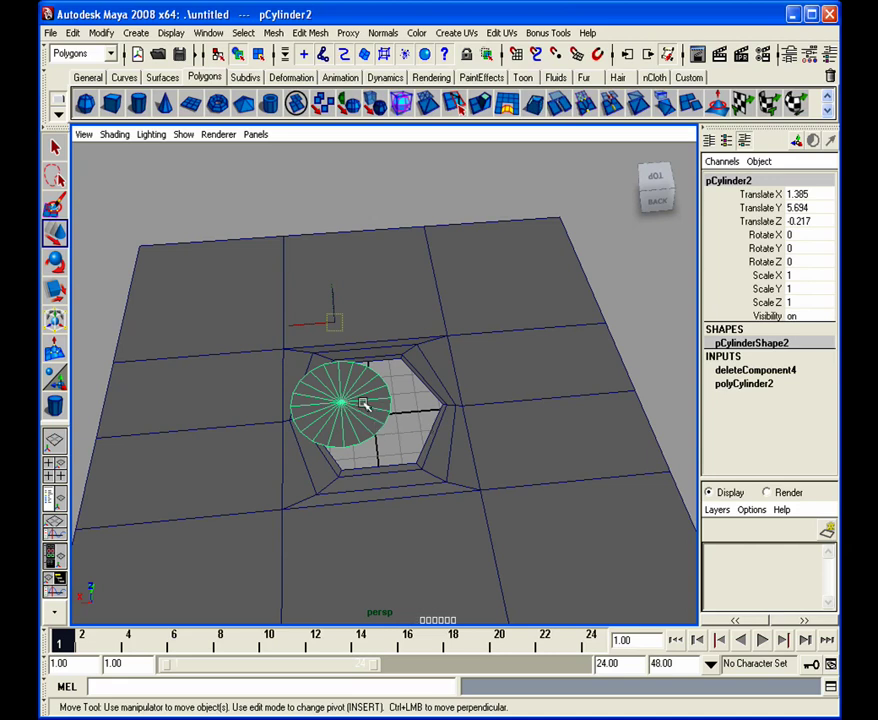
drag(311, 323, 346, 323)
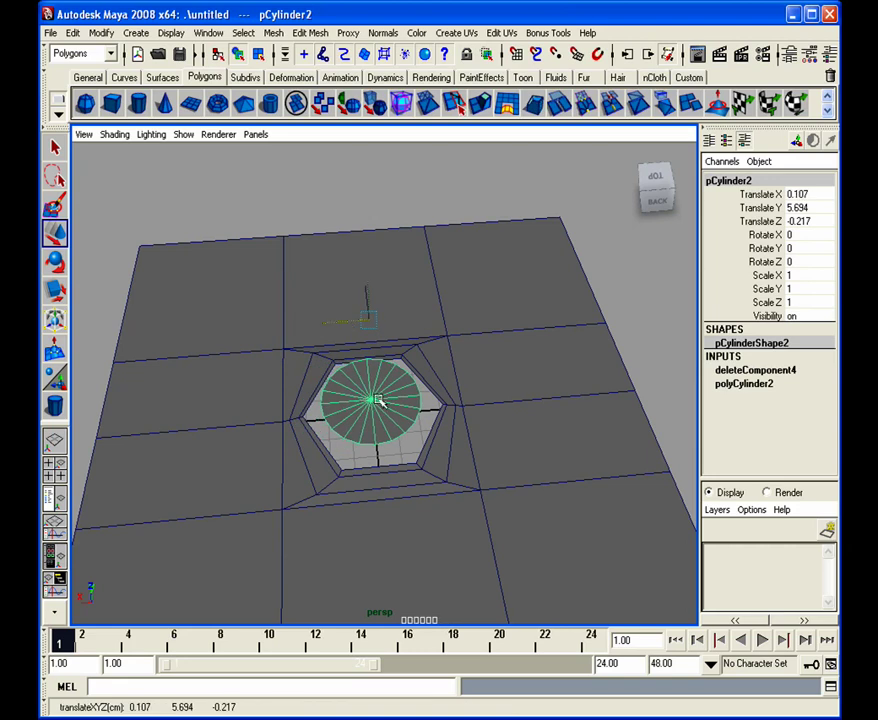
key(Delete)
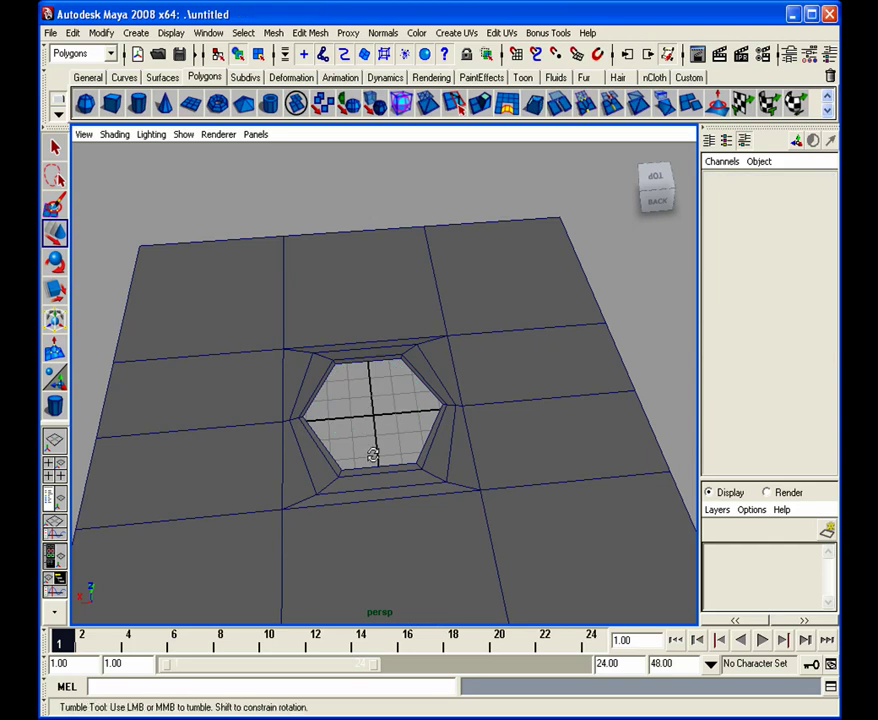
Preview the plane smoothed with 3, then turn the preview back off with 1.
alt+drag(372, 457, 390, 494)
click(390, 494)
key(3)
click(672, 323)
mouse_move(447, 451)
alt+mouse_down()
mouse_move(442, 407)
mouse_move(449, 472)
mouse_move(459, 455)
alt+mouse_up()
click(412, 490)
key(1)
Orbit and zoom in closely around the hexagonal hole.
alt+drag(412, 490, 352, 501)
alt+right_drag(352, 501, 457, 551)
alt+drag(457, 551, 449, 488)
alt+right_drag(449, 488, 464, 435)
alt+drag(464, 435, 449, 466)
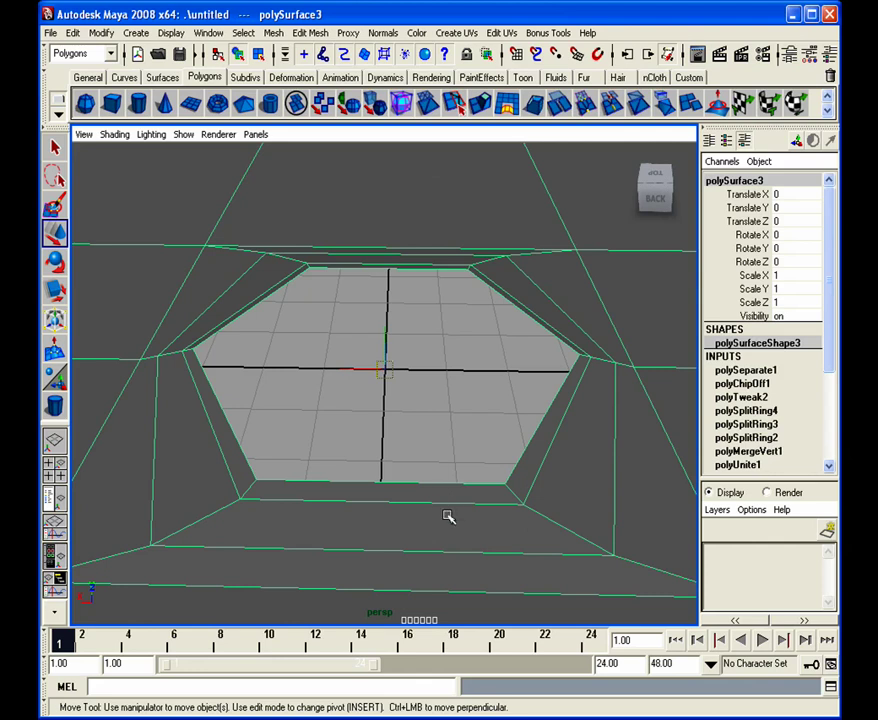
alt+right_drag(441, 521, 417, 506)
alt+drag(417, 506, 377, 504)
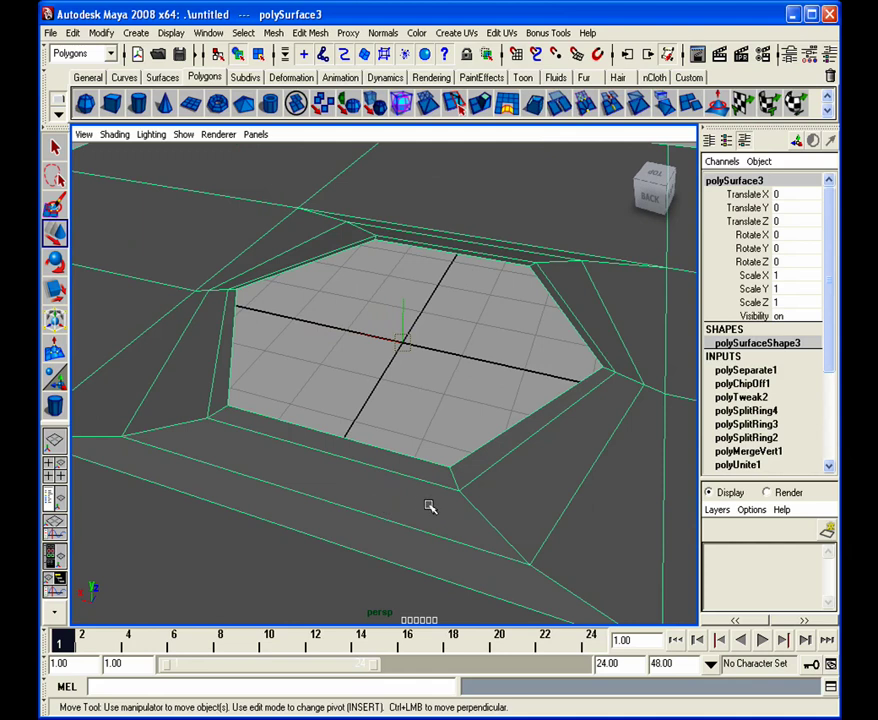
alt+drag(432, 509, 418, 528)
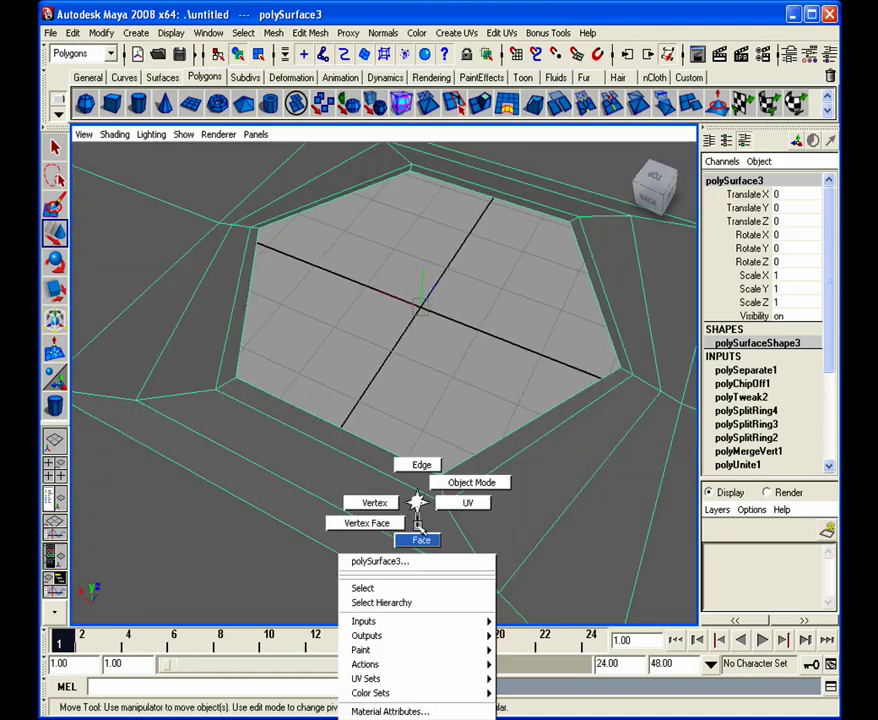
right_drag(417, 525, 461, 482)
alt+drag(419, 528, 455, 506)
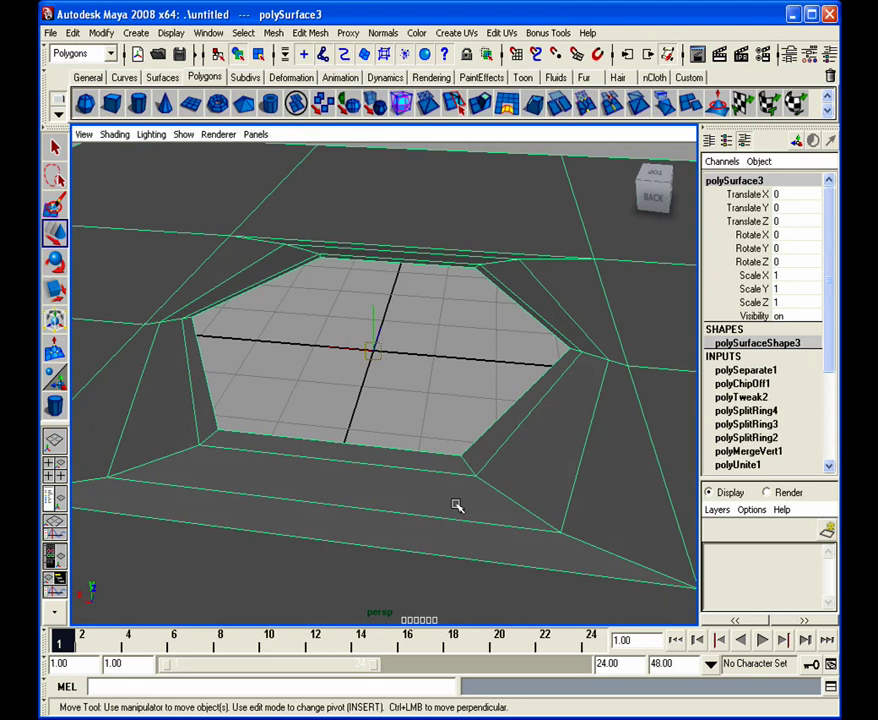
alt+drag(455, 506, 471, 453)
alt+right_drag(471, 453, 430, 455)
Check in the full side view that the plane is flat, then return to four views.
key(space)
key(space)
alt+middle_drag(535, 538, 431, 496)
alt+right_drag(431, 496, 647, 494)
alt+middle_drag(647, 494, 494, 421)
drag(425, 406, 389, 377)
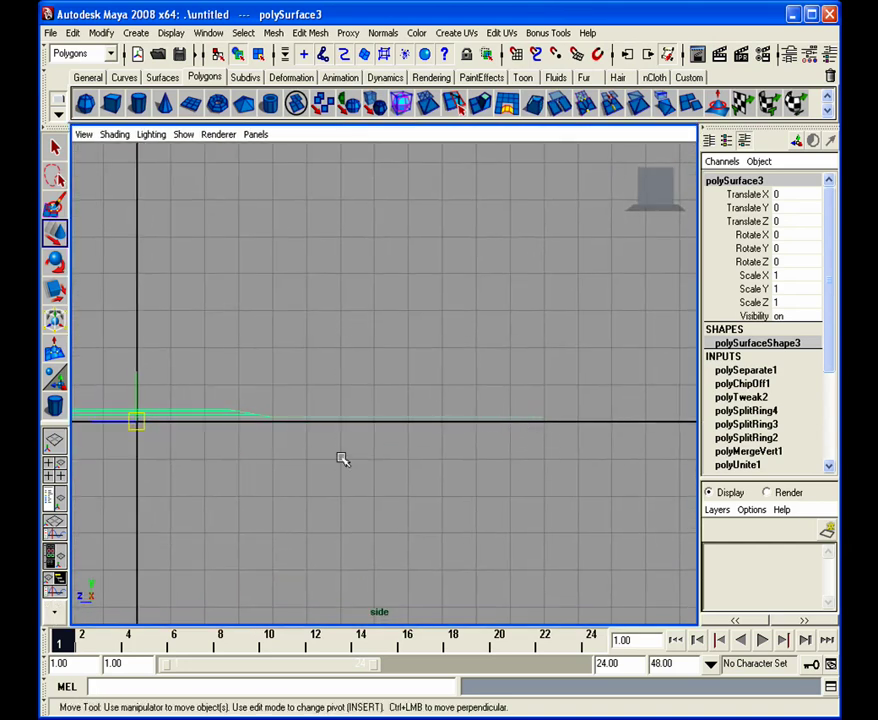
alt+right_drag(280, 472, 604, 492)
alt+middle_drag(604, 492, 573, 489)
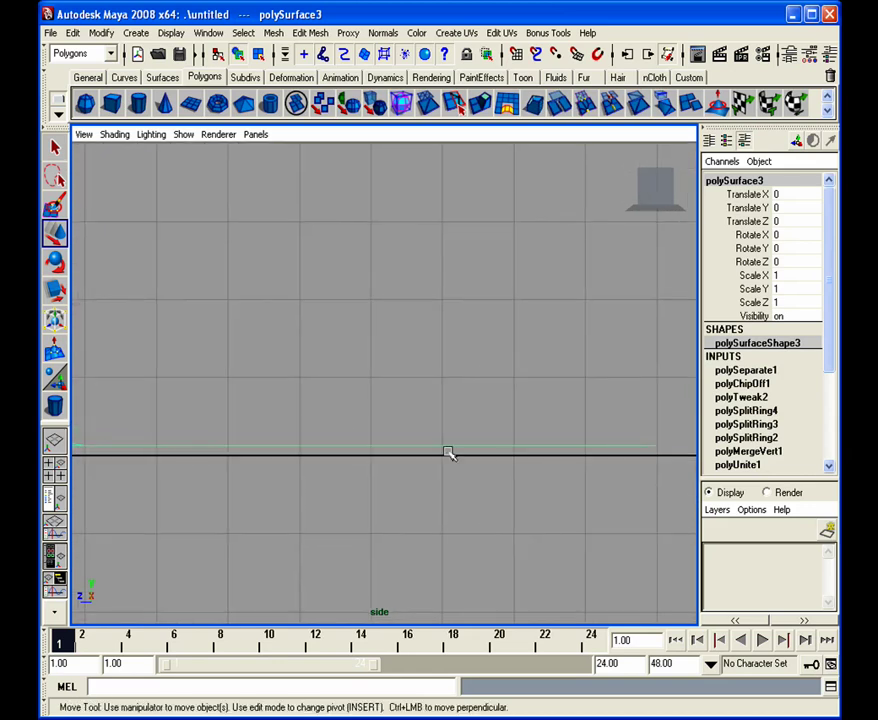
alt+middle_drag(368, 435, 425, 427)
alt+right_drag(425, 427, 398, 435)
key(space)
key(space)
From a top-down view, select the six border edges of the hexagonal hole.
alt+drag(455, 345, 345, 475)
alt+right_drag(345, 475, 395, 469)
alt+middle_drag(395, 469, 404, 498)
right_drag(427, 497, 425, 462)
click(420, 464)
shift+click(473, 436)
shift+click(486, 319)
shift+click(412, 274)
shift+click(288, 300)
shift+click(250, 423)
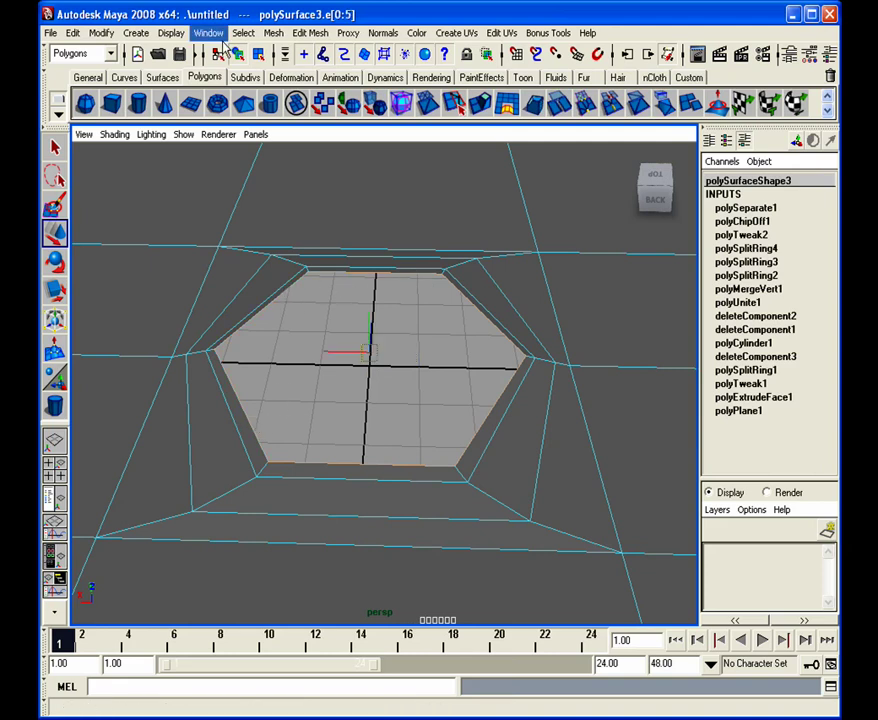
Extrude the hole edges twice and scale the new edge ring slightly.
click(296, 36)
click(314, 79)
key(w)
alt+drag(390, 374, 402, 466)
key(ctrl+e)
key(r)
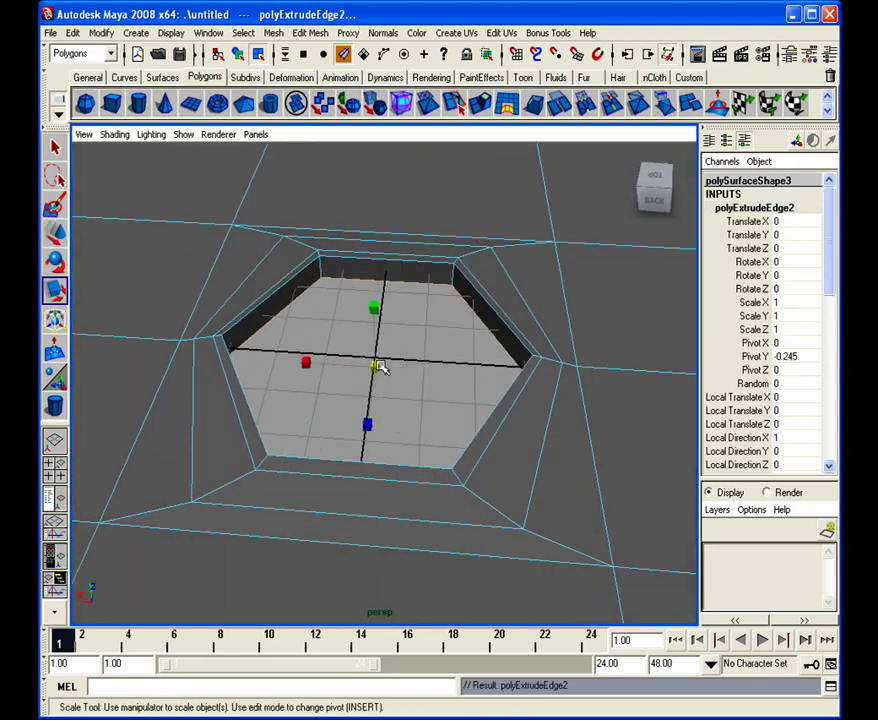
mouse_move(377, 366)
mouse_down()
mouse_move(402, 363)
mouse_move(392, 465)
mouse_move(398, 384)
mouse_move(388, 406)
mouse_move(384, 378)
mouse_up()
drag(368, 460, 322, 475)
right_drag(271, 478, 318, 460)
Preview the mesh smoothed, look down into the rounded hole, then turn smoothing off.
key(3)
click(408, 464)
alt+drag(408, 464, 303, 420)
alt+right_drag(303, 420, 457, 421)
alt+middle_drag(457, 421, 443, 345)
alt+drag(443, 345, 325, 302)
alt+drag(331, 359, 619, 382)
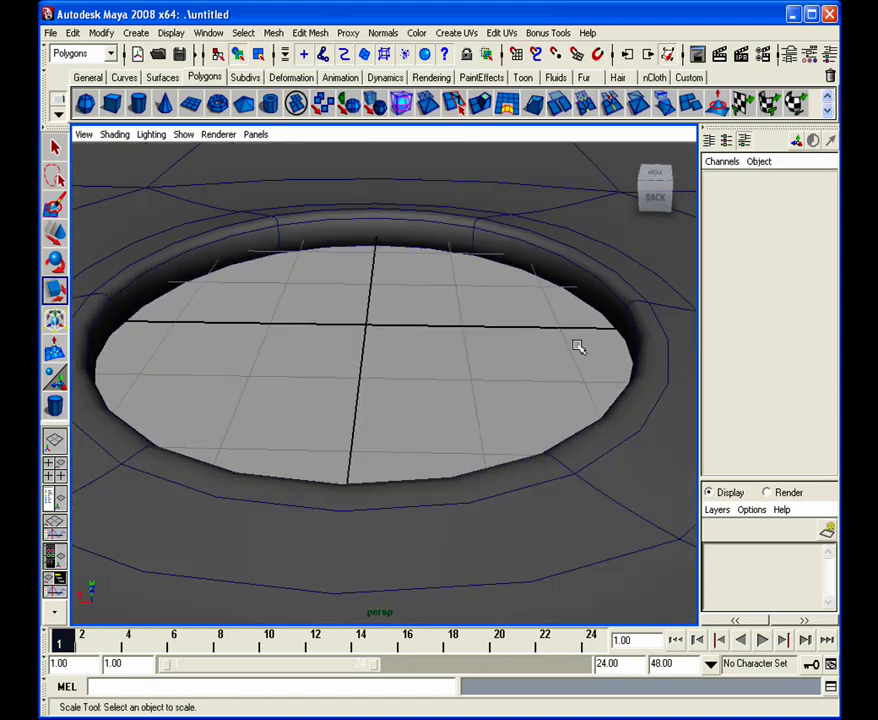
alt+right_drag(613, 374, 541, 429)
click(545, 428)
key(1)
alt+drag(541, 429, 492, 433)
Insert a new edge loop on the hole's inner wall.
key(space)
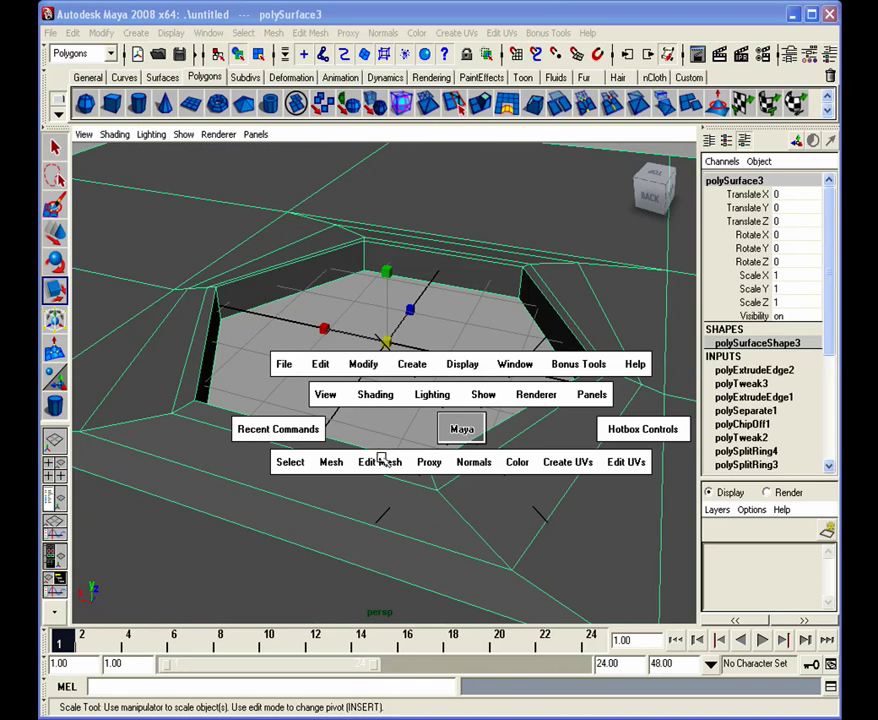
drag(386, 460, 405, 491)
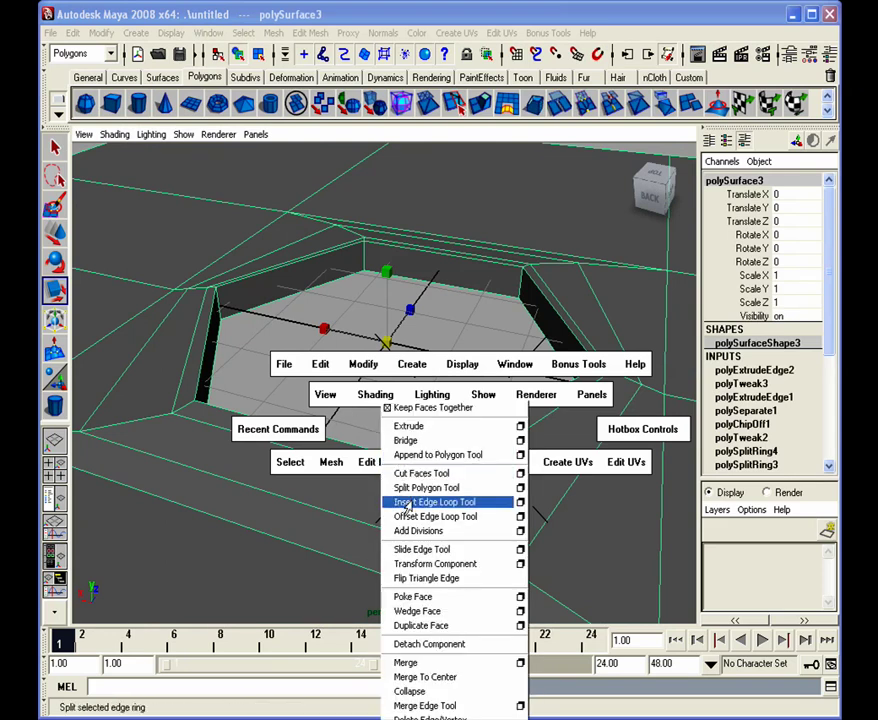
click(407, 502)
mouse_move(370, 259)
mouse_down()
mouse_move(370, 249)
mouse_move(368, 271)
mouse_up()
key(q)
Preview the smoothed mesh in object mode and zoom in to inspect the round hole.
key(3)
alt+drag(221, 192, 290, 343)
click(214, 300)
right_drag(214, 300, 251, 269)
alt+drag(351, 349, 327, 357)
alt+right_drag(327, 357, 388, 382)
alt+drag(388, 382, 349, 351)
alt+right_drag(349, 351, 335, 353)
alt+drag(335, 353, 398, 384)
alt+right_drag(398, 384, 404, 425)
alt+drag(404, 425, 289, 494)
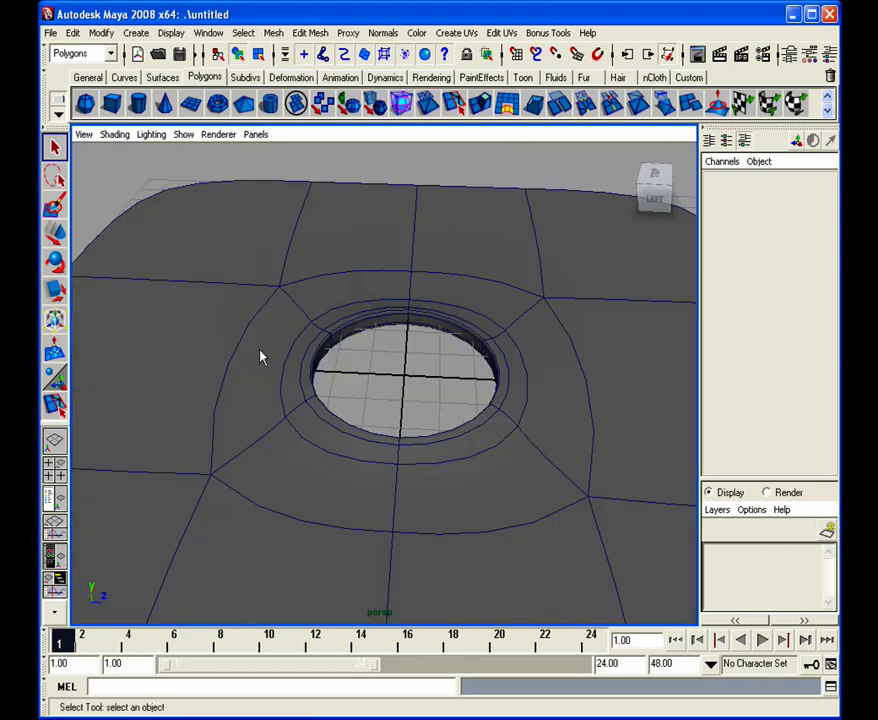
Assign a new material to the mesh and hide the wireframe on the shaded view.
right_drag(260, 357, 352, 272)
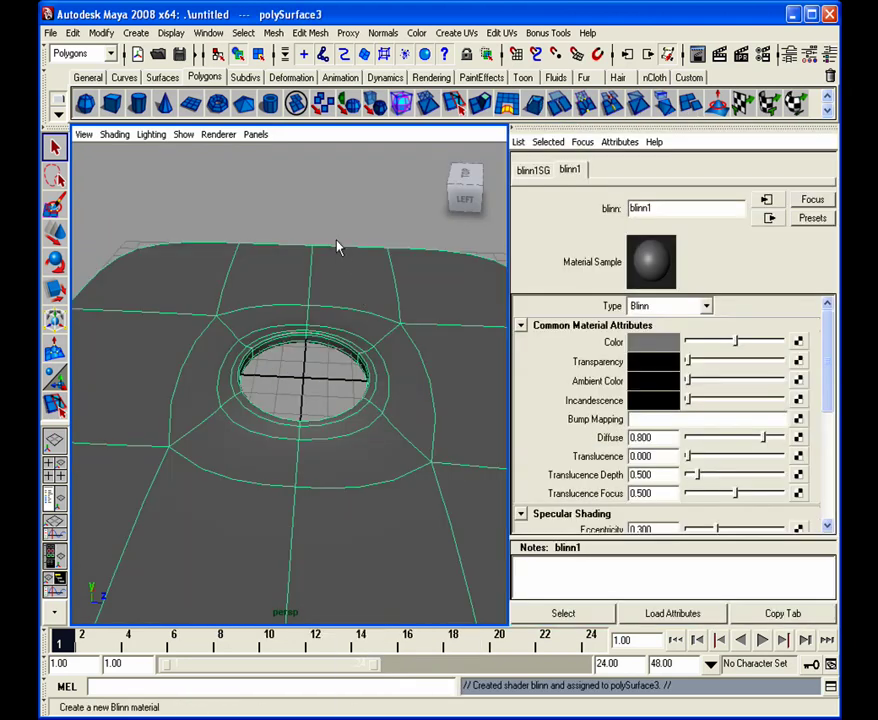
click(834, 53)
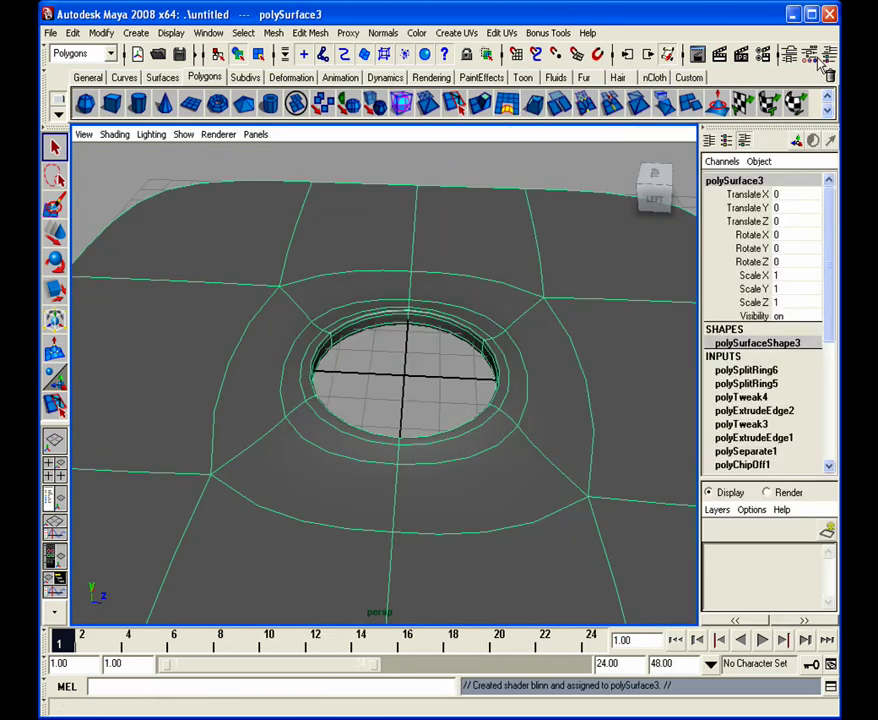
alt+drag(450, 493, 445, 470)
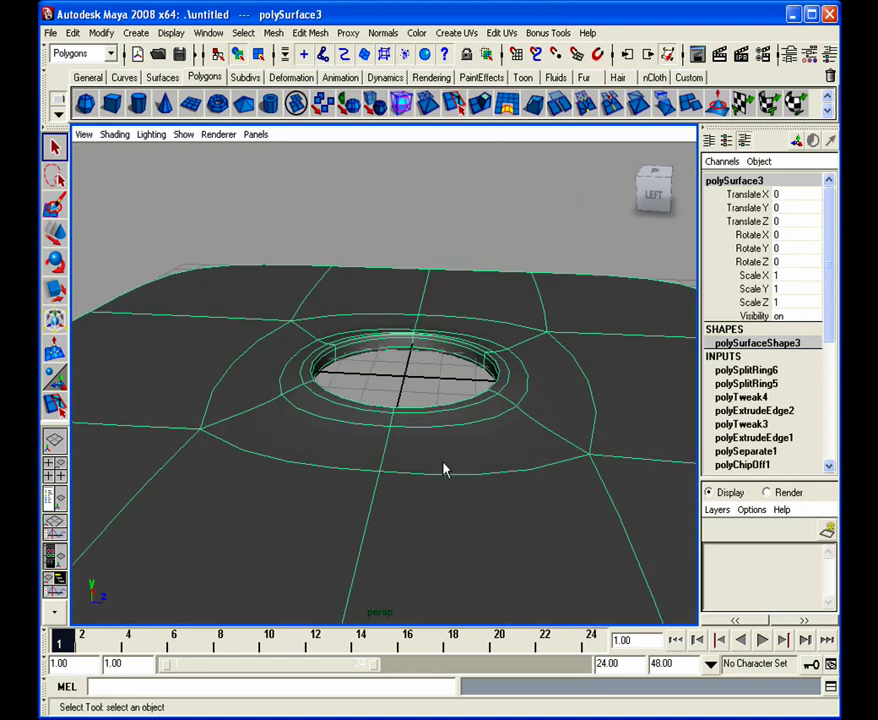
click(115, 134)
click(130, 287)
click(91, 196)
Orbit and zoom around the hole to view the smoothed opening.
alt+drag(343, 400, 286, 417)
alt+right_drag(286, 417, 415, 447)
alt+drag(415, 447, 424, 490)
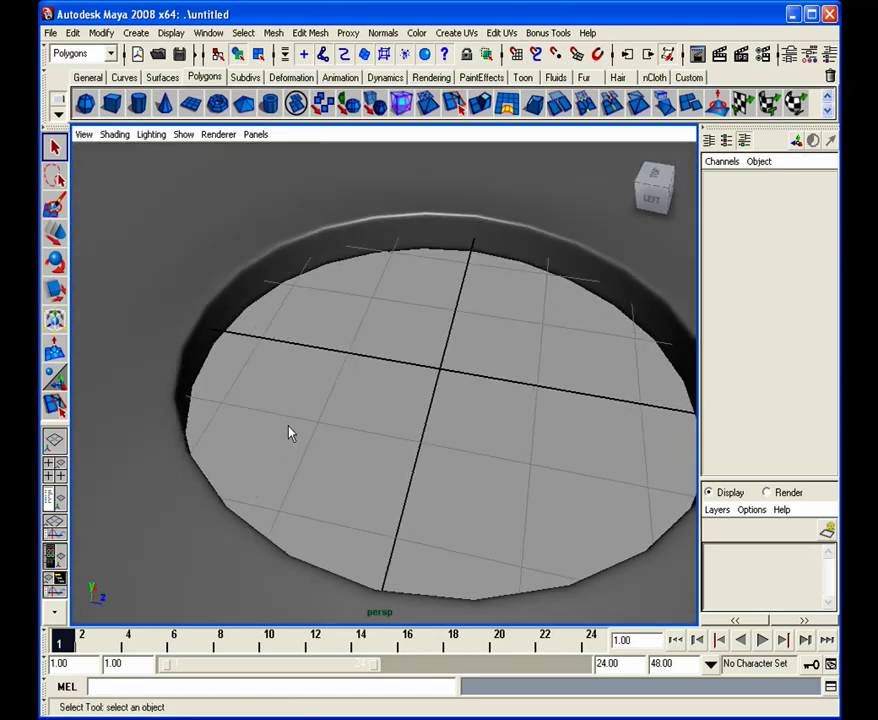
alt+right_drag(503, 456, 492, 449)
alt+middle_drag(492, 449, 376, 404)
alt+drag(376, 404, 510, 410)
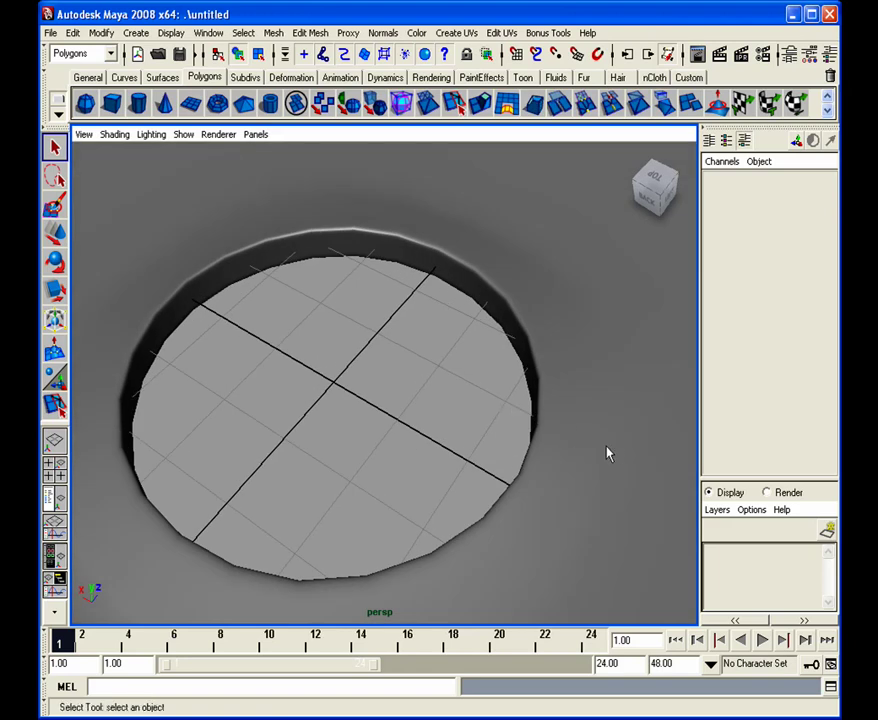
alt+right_drag(606, 453, 390, 447)
alt+drag(390, 447, 352, 472)
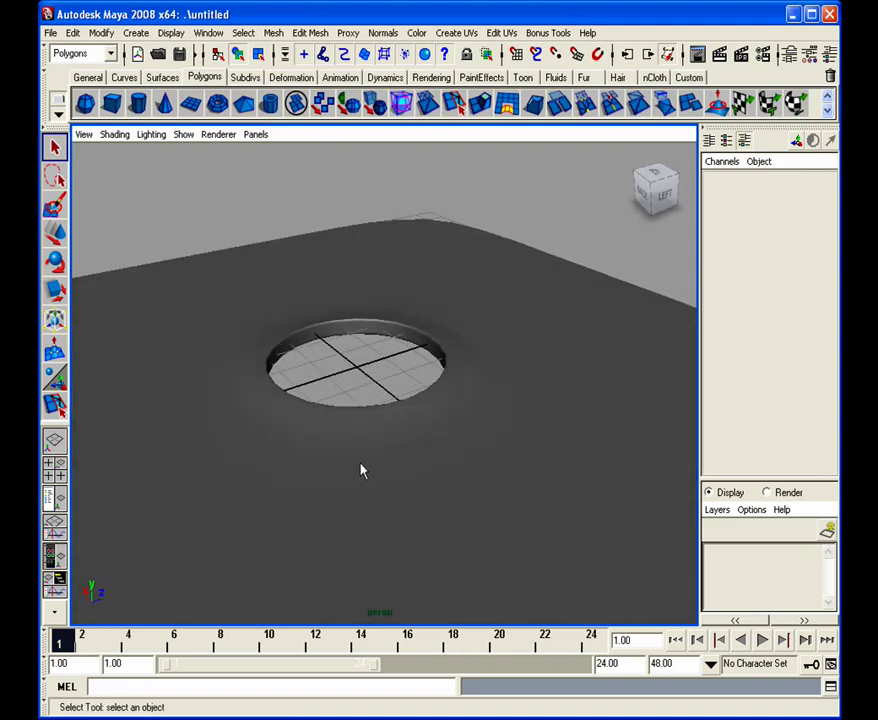
alt+middle_drag(362, 427, 399, 442)
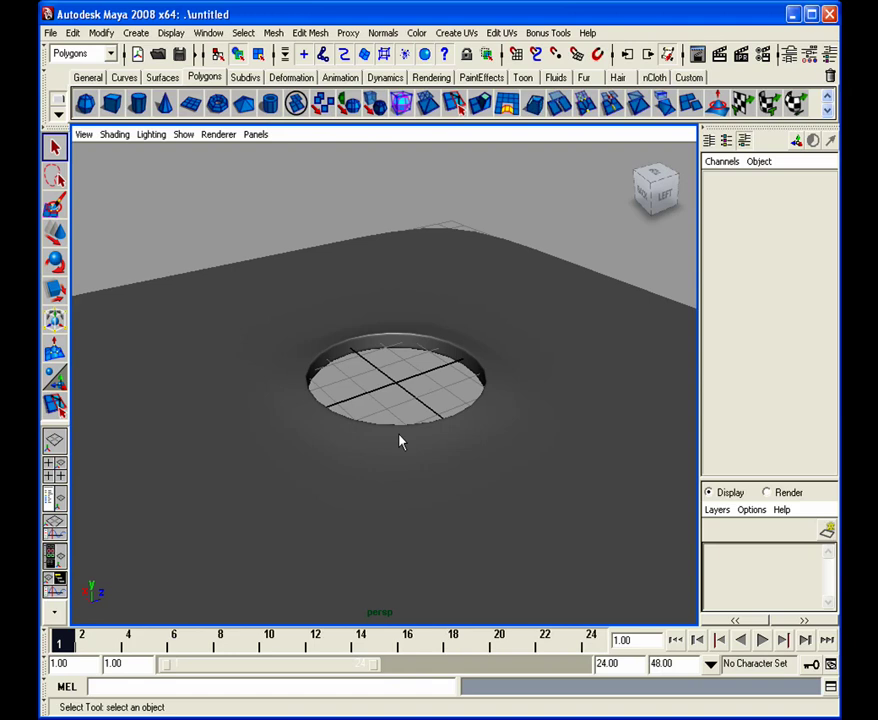
Orbit to low and underside angles, then move in on the recessed disc.
alt+drag(399, 441, 339, 457)
alt+right_drag(339, 457, 514, 511)
alt+drag(514, 511, 516, 496)
alt+right_drag(590, 488, 418, 476)
alt+drag(418, 476, 474, 501)
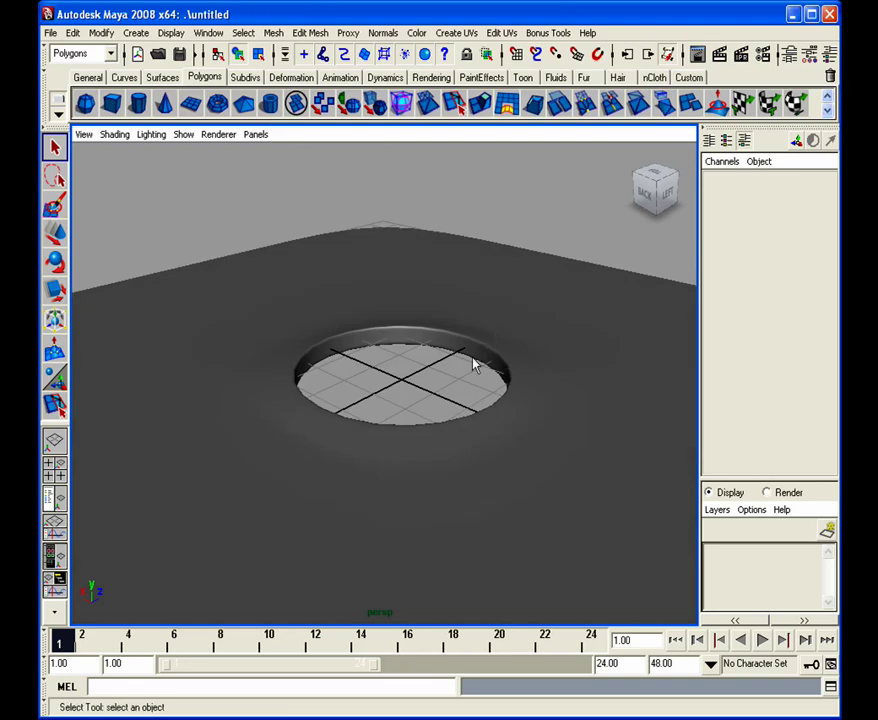
alt+drag(470, 386, 431, 471)
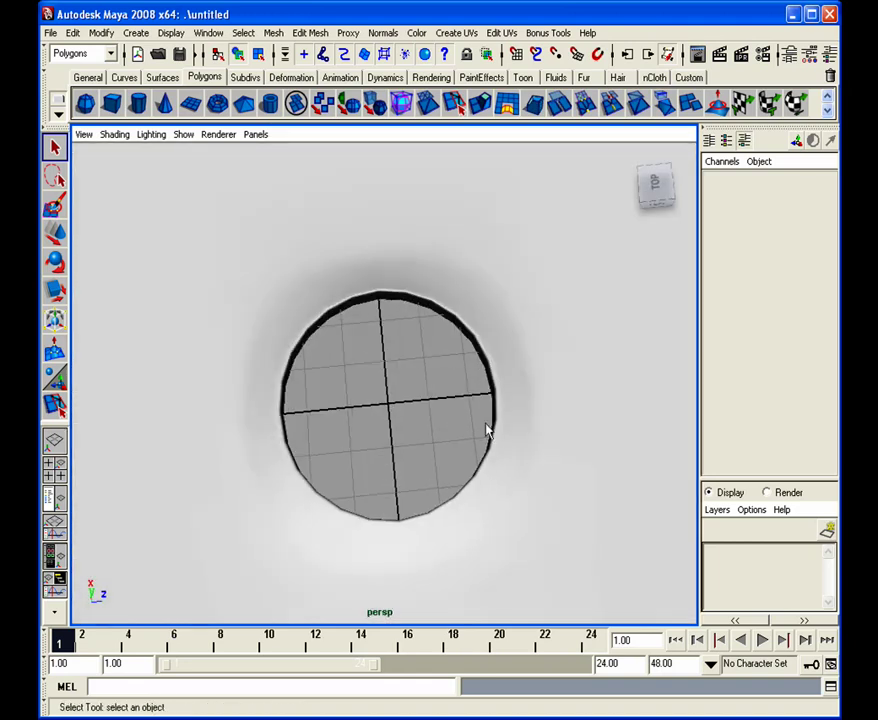
alt+drag(507, 508, 480, 452)
alt+right_drag(503, 452, 390, 443)
alt+drag(390, 443, 418, 440)
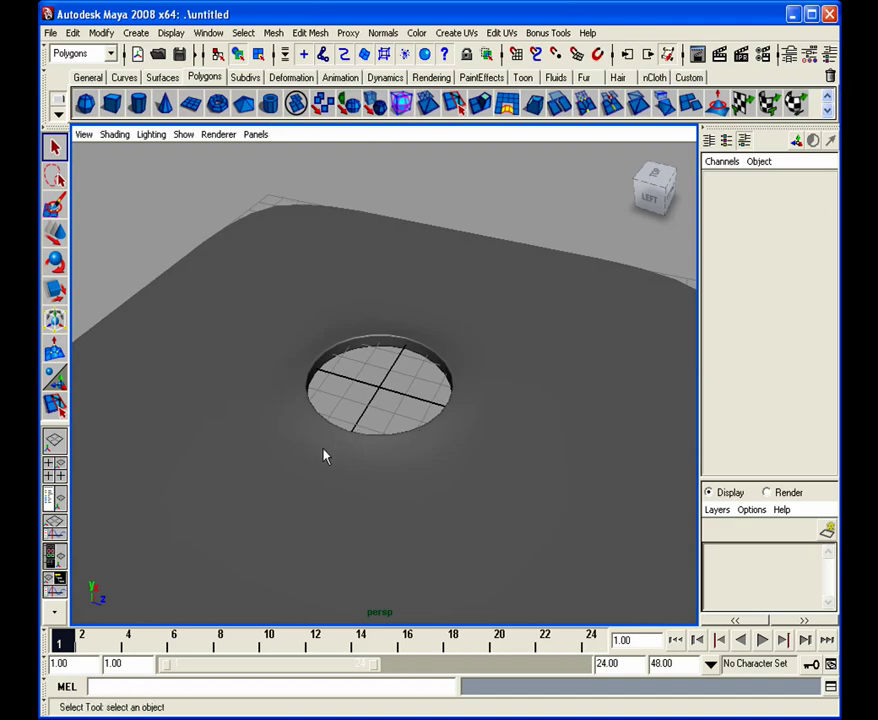
alt+right_drag(313, 461, 430, 463)
right_drag(582, 470, 355, 470)
Turn off smooth preview on the plane mesh.
click(398, 443)
key(1)
alt+drag(355, 470, 504, 464)
Frame the mesh edge-on in the side view and switch to vertex selection.
key(space)
key(space)
alt+middle_drag(220, 410, 458, 456)
right_click(458, 456)
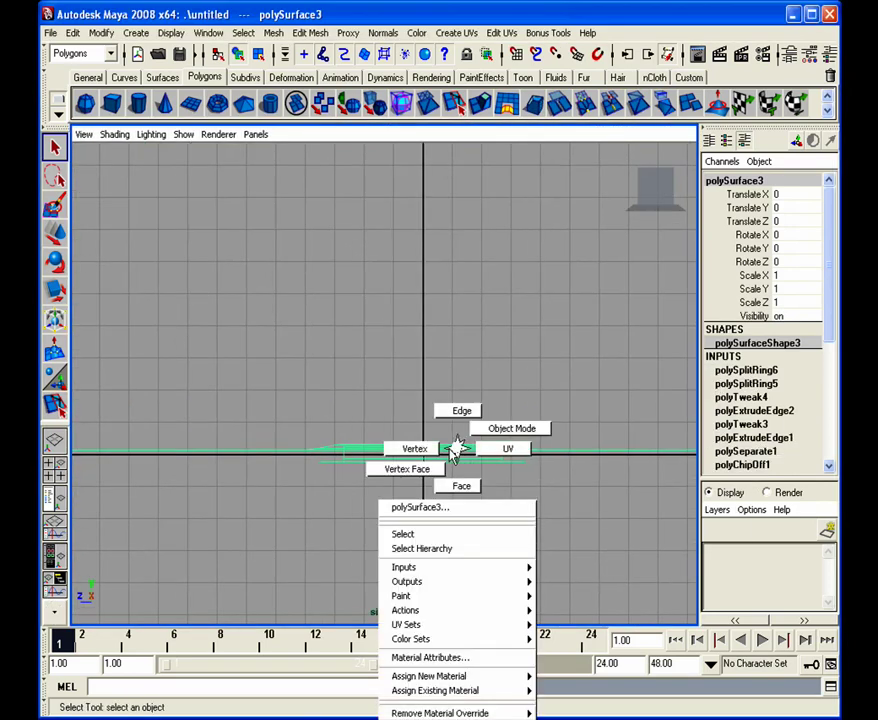
click(400, 463)
alt+right_drag(400, 463, 546, 505)
alt+middle_drag(546, 505, 429, 421)
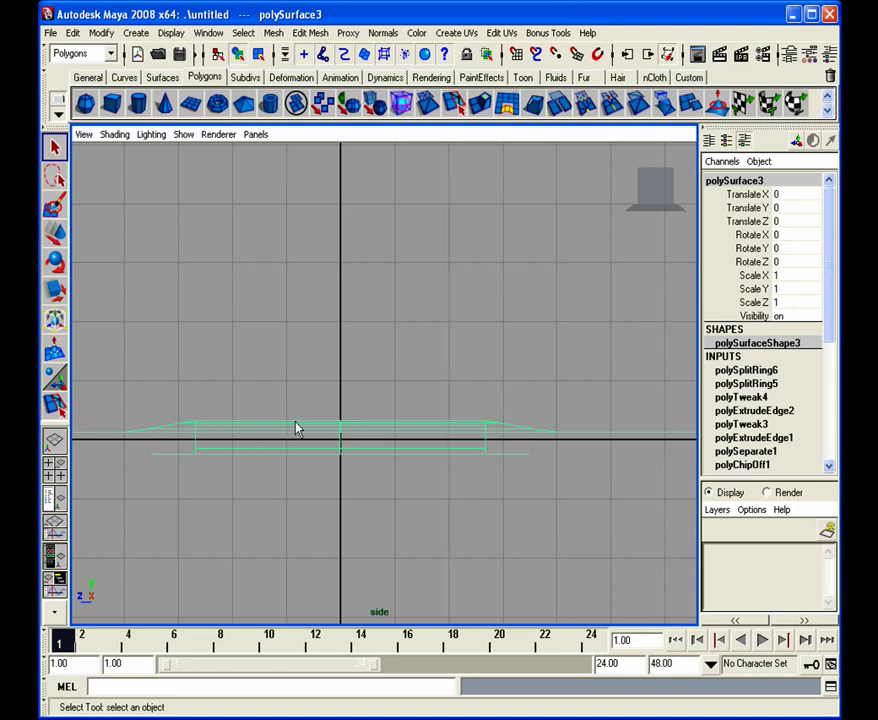
right_drag(278, 428, 218, 430)
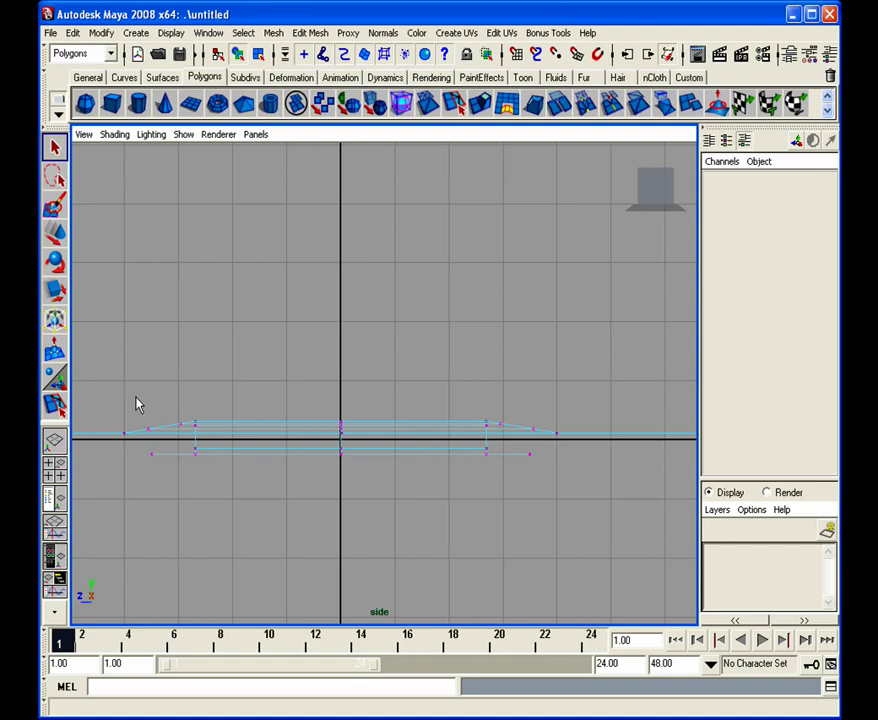
With the Move tool settings open, marquee-select the hole's top row of vertices.
double_click(56, 232)
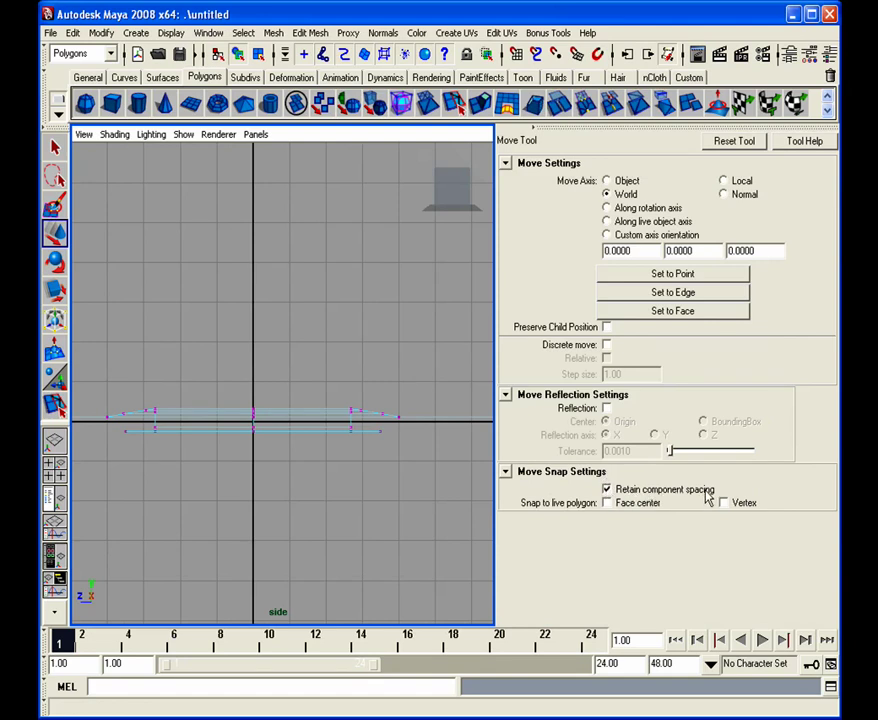
drag(106, 373, 397, 417)
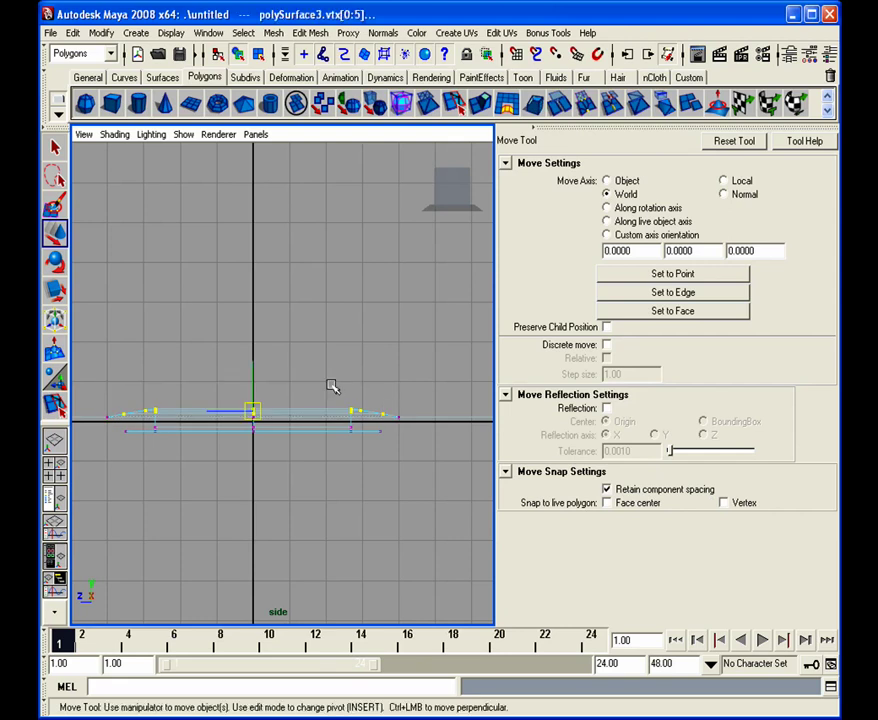
click(254, 372)
click(272, 363)
drag(118, 361, 395, 417)
Test a Y move on the vertices, undo it, and uncheck Retain component spacing.
click(255, 378)
mouse_move(255, 378)
mouse_down()
mouse_move(249, 302)
mouse_move(245, 380)
mouse_up()
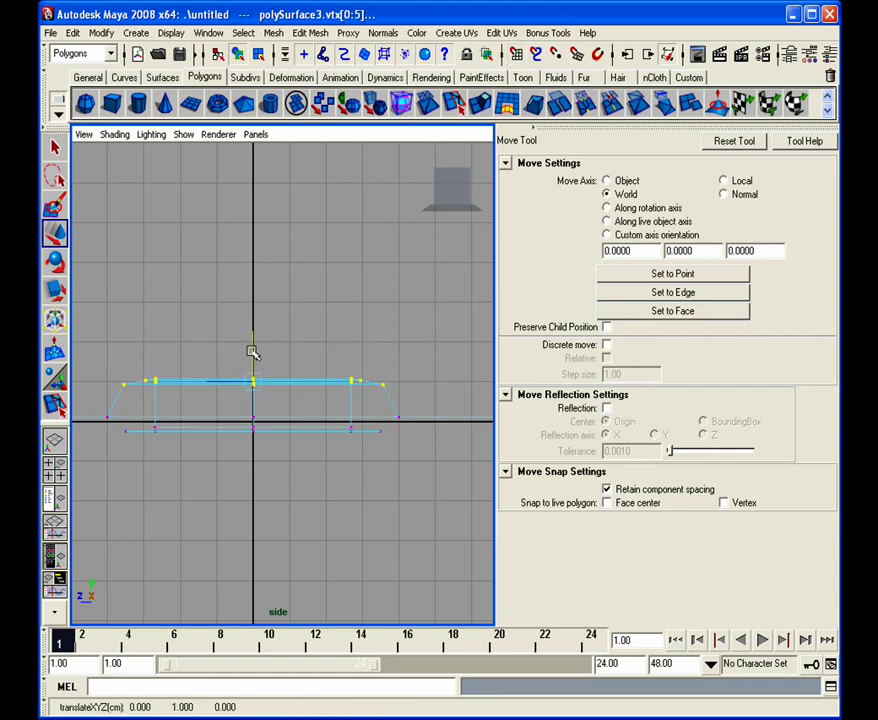
mouse_move(251, 349)
mouse_down()
mouse_move(253, 376)
mouse_move(253, 319)
mouse_move(253, 370)
mouse_up()
key(ctrl+z)
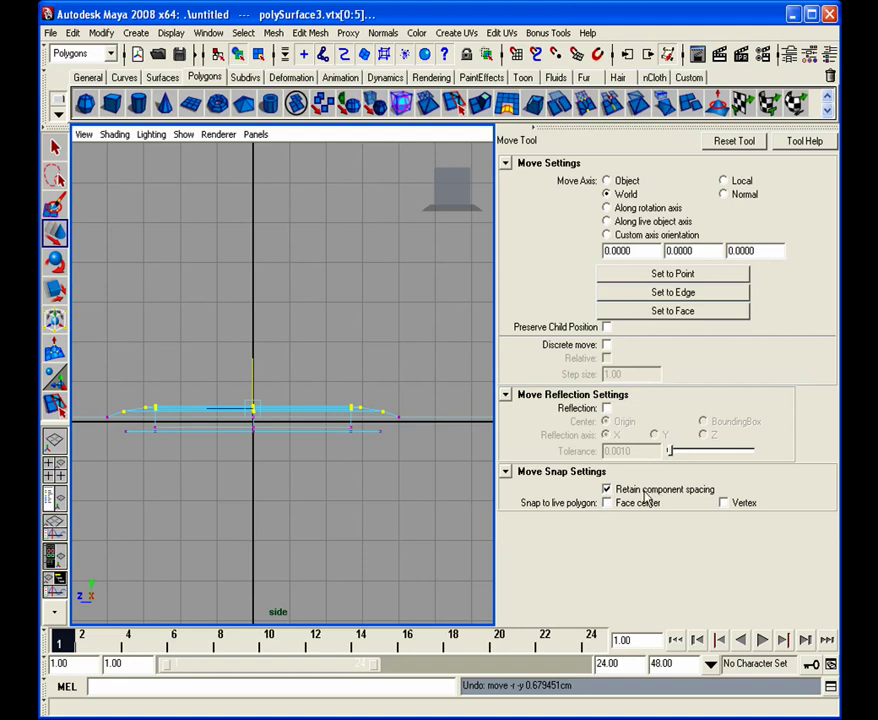
click(607, 489)
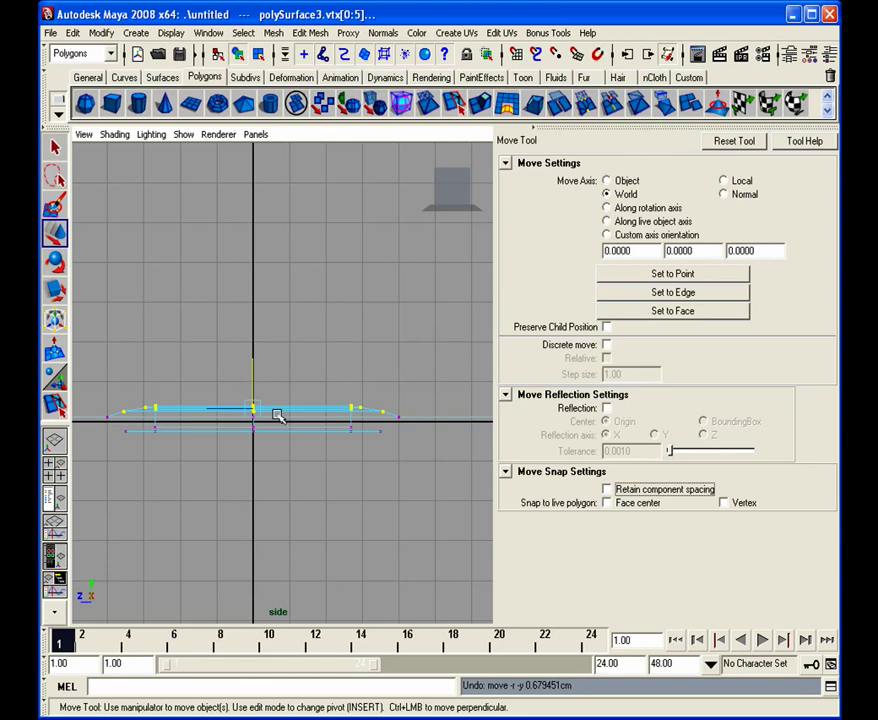
alt+right_drag(274, 418, 325, 438)
click(829, 55)
Lower the six top-row vertices on Y to about 0.119 cm, flush with the plane.
click(829, 55)
mouse_move(500, 382)
alt+middle_down()
mouse_move(466, 381)
mouse_move(506, 380)
alt+middle_up()
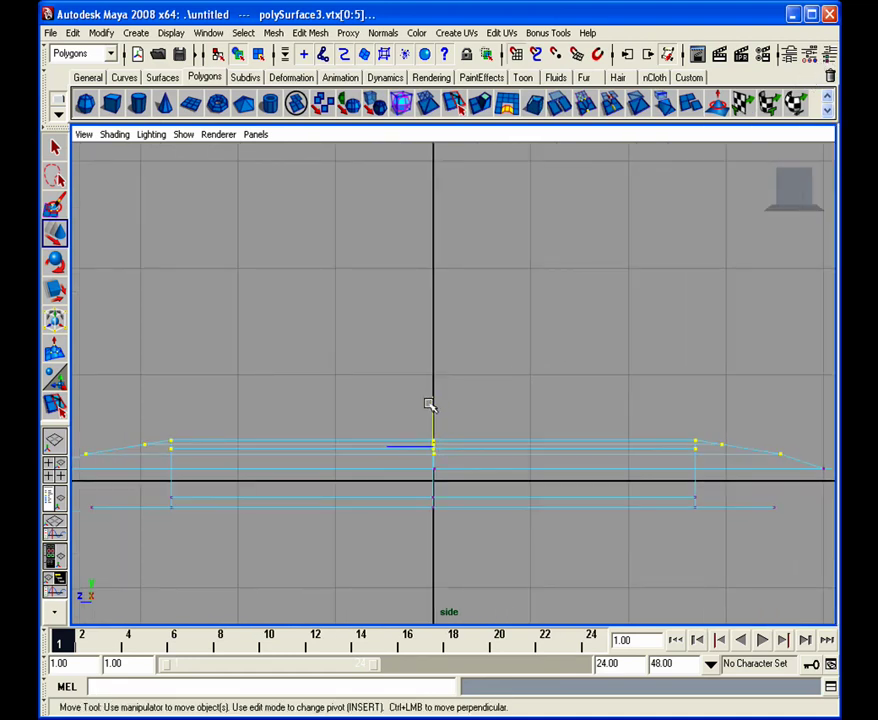
drag(430, 404, 433, 398)
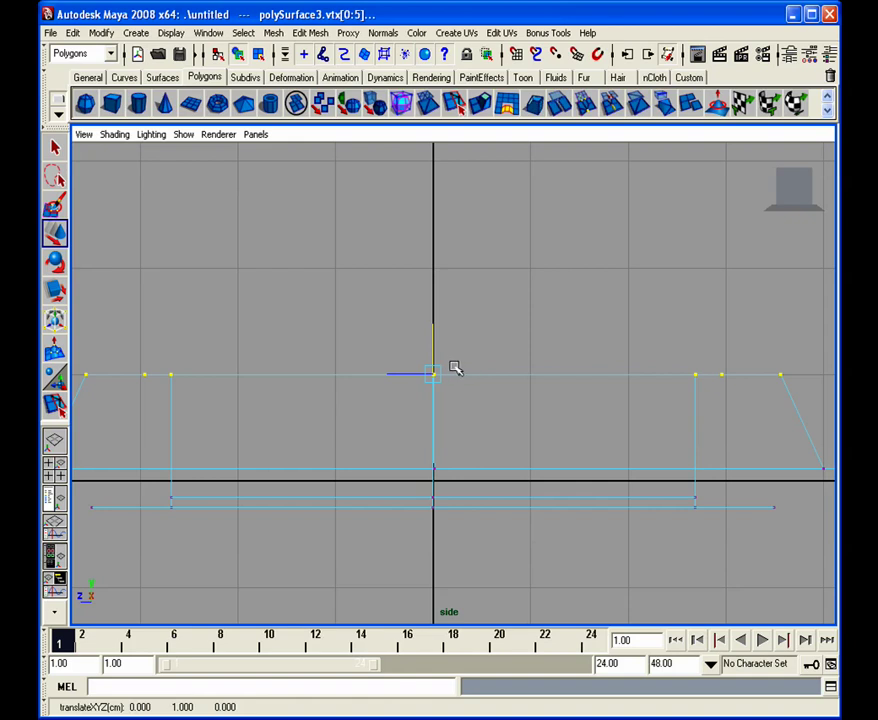
drag(431, 352, 437, 391)
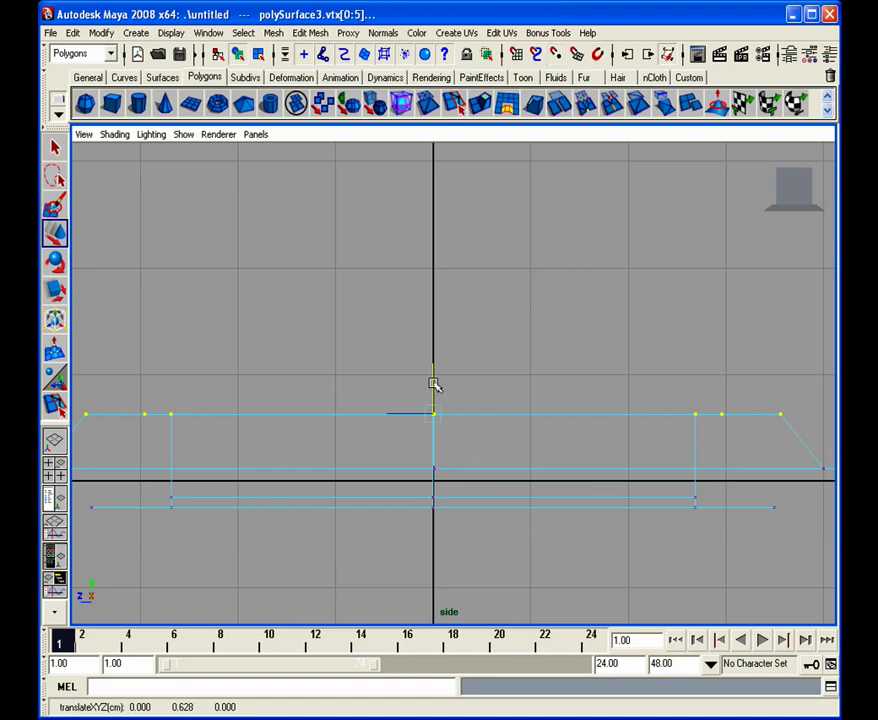
drag(434, 384, 434, 438)
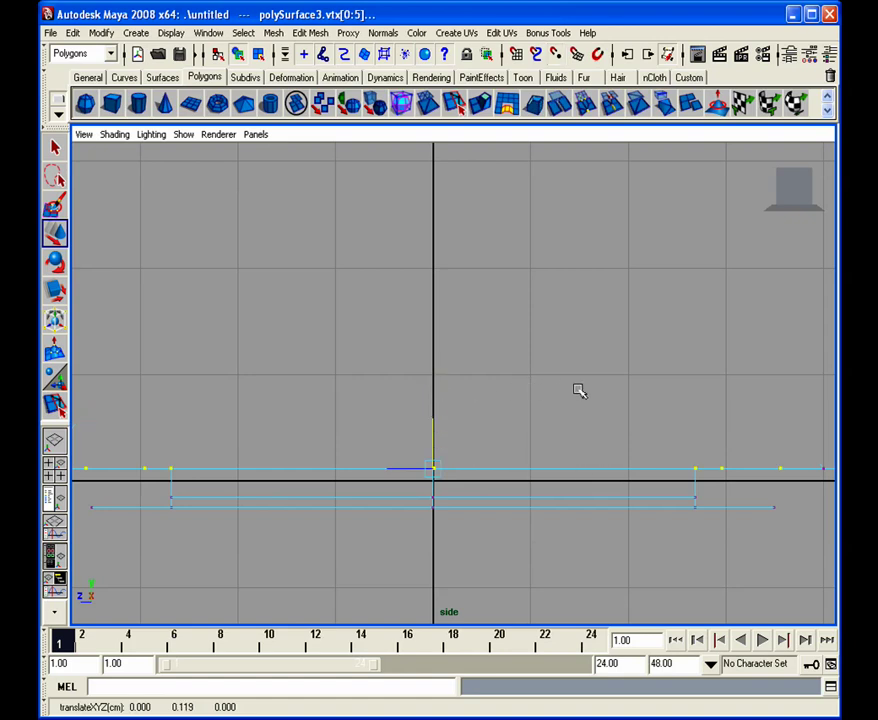
Switch to the persp view looking down on the hole and clear the vertex selection.
key(space)
drag(625, 340, 627, 379)
alt+right_drag(627, 379, 500, 231)
click(500, 231)
Preview polySurface3 smoothed (key 3) and inspect the disc inside the hole from several angles.
alt+drag(500, 231, 490, 270)
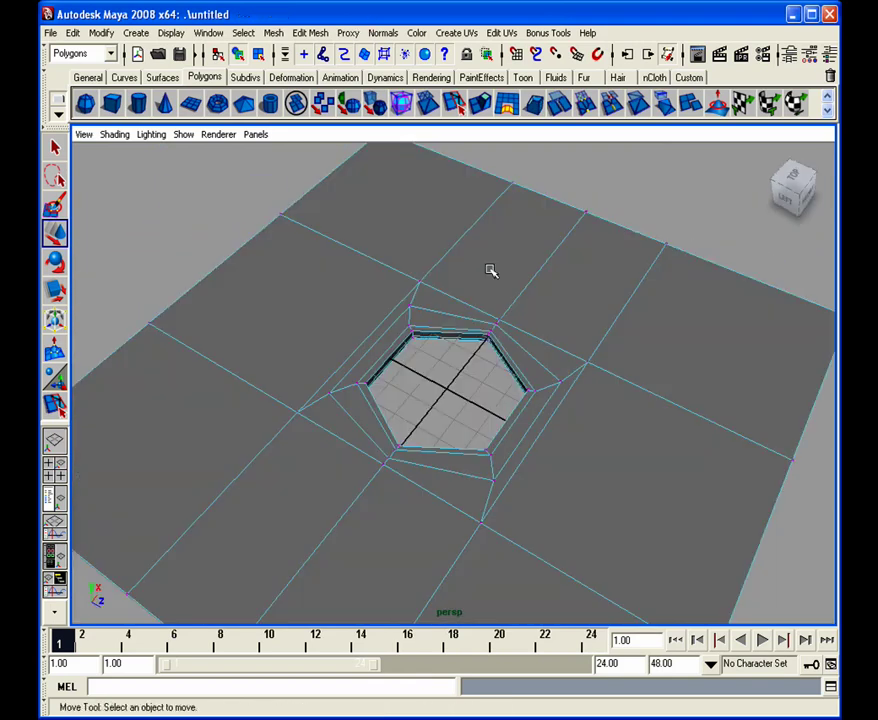
right_drag(490, 270, 527, 254)
key(3)
click(621, 174)
alt+drag(621, 174, 441, 390)
alt+right_drag(441, 390, 747, 443)
alt+drag(747, 443, 480, 445)
alt+right_drag(480, 445, 396, 378)
alt+drag(396, 378, 427, 359)
alt+middle_drag(427, 359, 386, 361)
alt+drag(386, 361, 440, 366)
Reselect the plane and return it to unsmoothed display (key 1).
click(714, 515)
key(1)
mouse_move(713, 515)
alt+mouse_down()
mouse_move(674, 523)
mouse_move(705, 506)
alt+mouse_up()
alt+right_drag(705, 506, 595, 495)
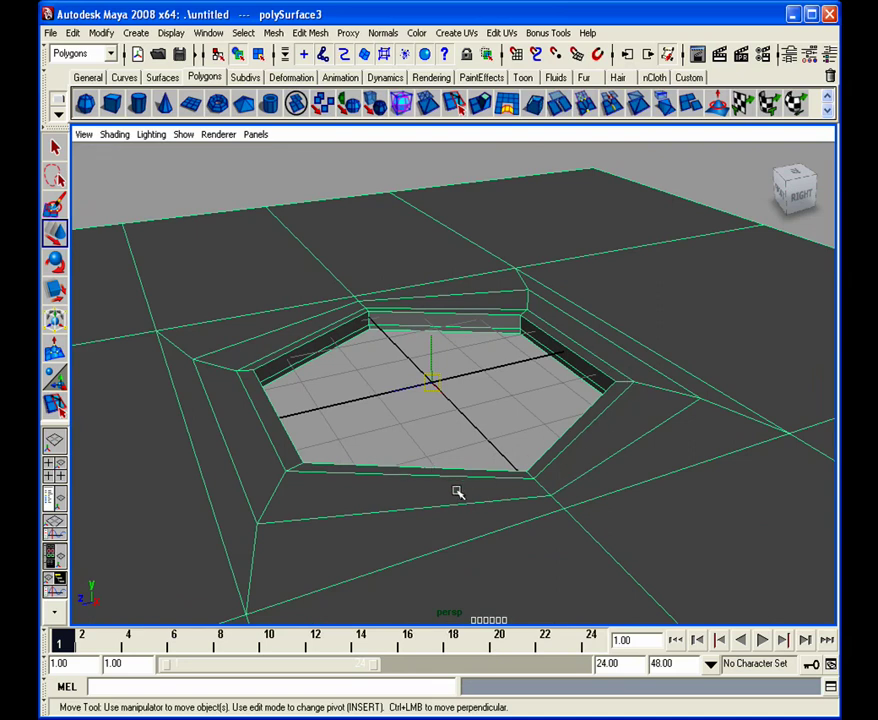
alt+drag(451, 494, 455, 508)
In Edge mode, start selecting the hole's rim edges, beginning with the front edges.
right_drag(497, 504, 499, 466)
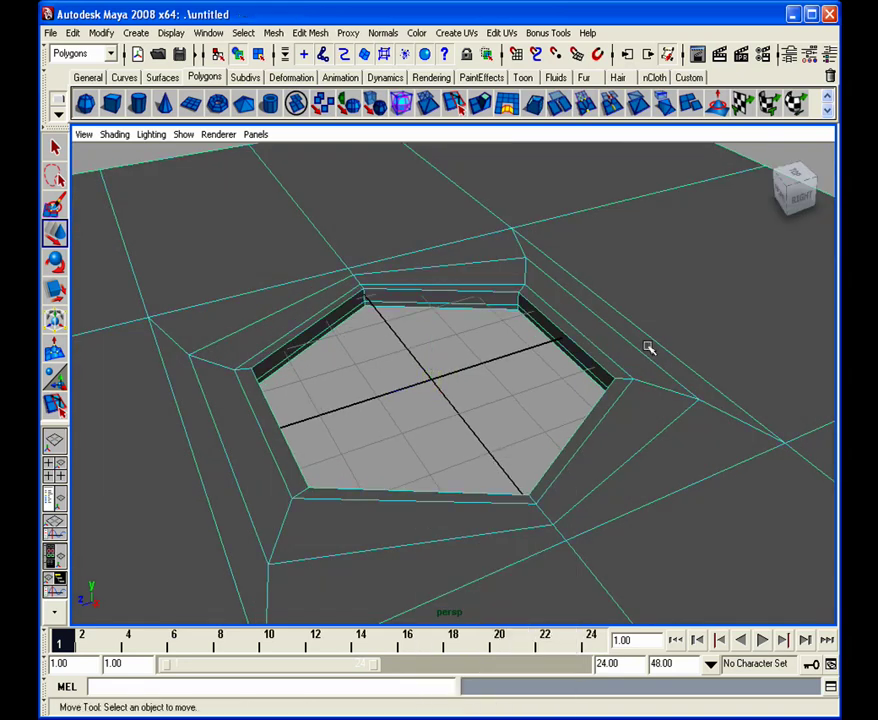
click(553, 334)
shift+click(362, 300)
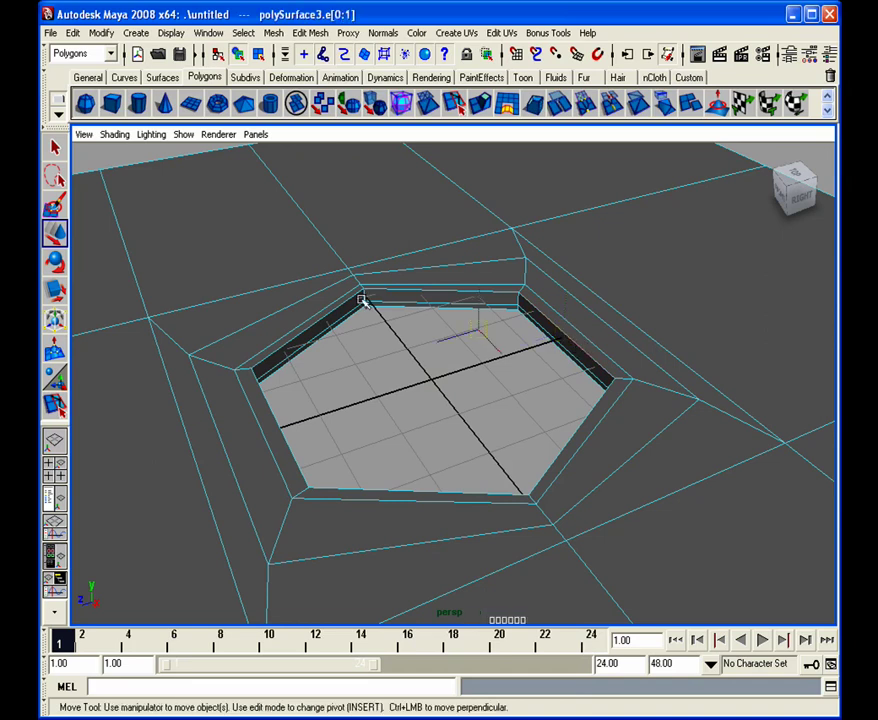
click(412, 290)
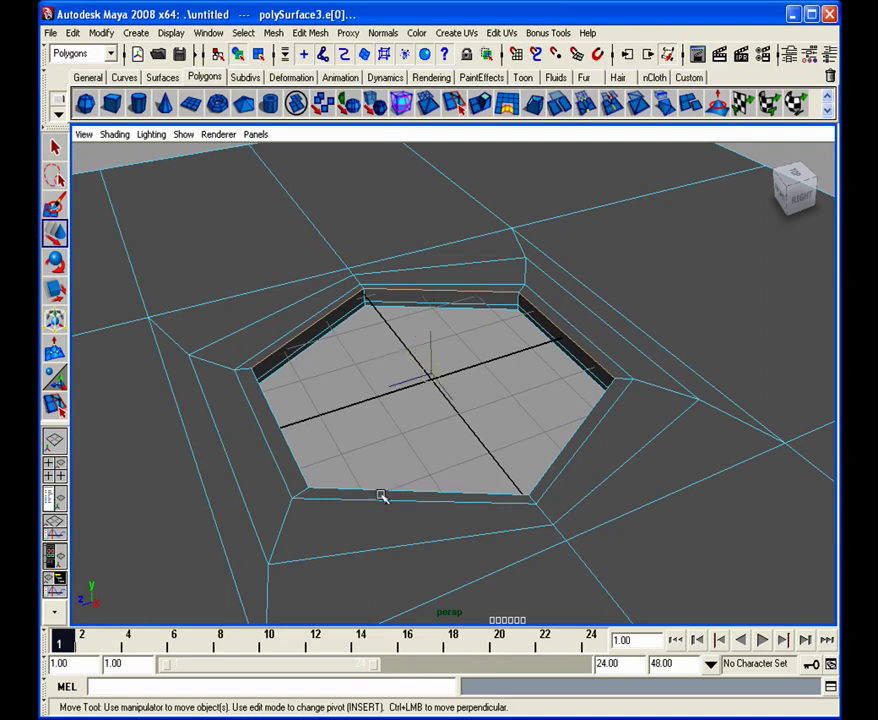
alt+right_drag(351, 504, 496, 506)
alt+drag(496, 506, 182, 387)
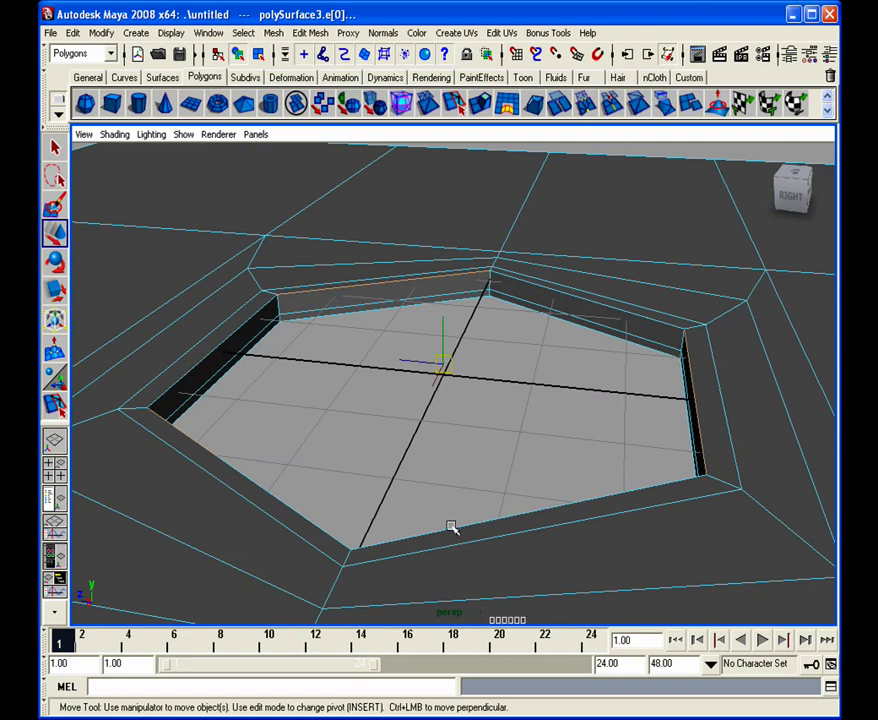
alt+drag(372, 541, 487, 487)
alt+drag(447, 439, 592, 450)
click(573, 455)
shift+click(359, 470)
shift+click(216, 406)
Add the remaining rim edges around the hole to the selection.
alt+drag(216, 406, 90, 385)
shift+click(330, 516)
alt+drag(288, 484, 206, 480)
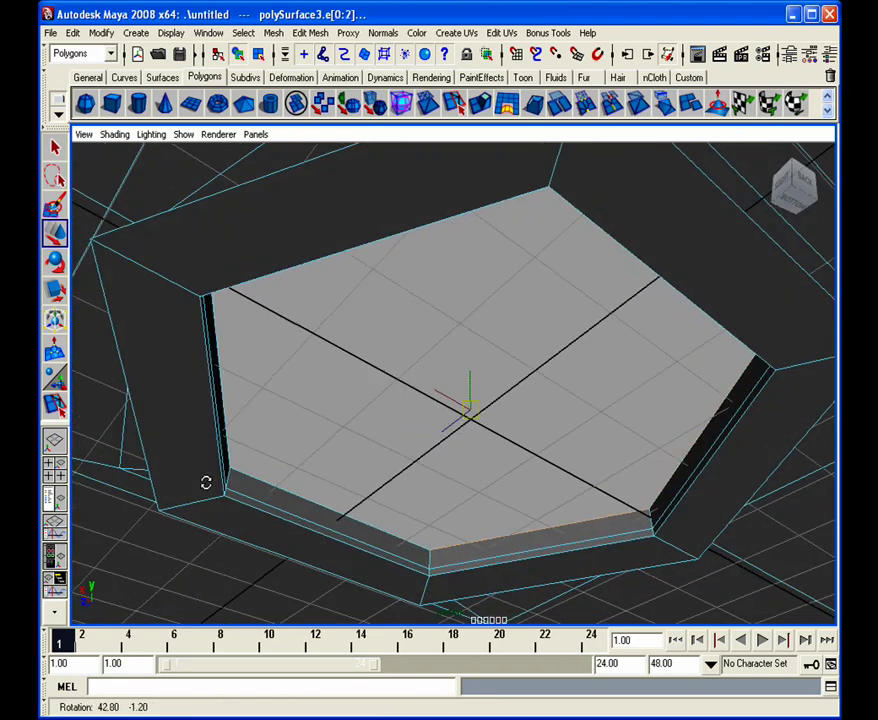
shift+click(298, 495)
alt+drag(298, 495, 416, 423)
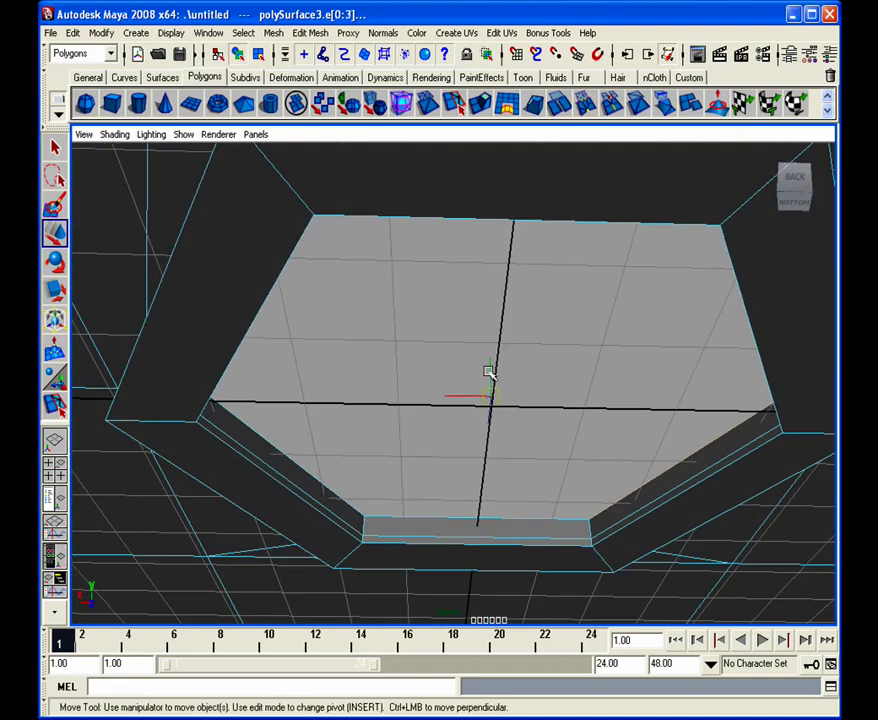
Raise the rim edges slightly on Y, then preview smoothed in Object Mode.
drag(490, 372, 455, 463)
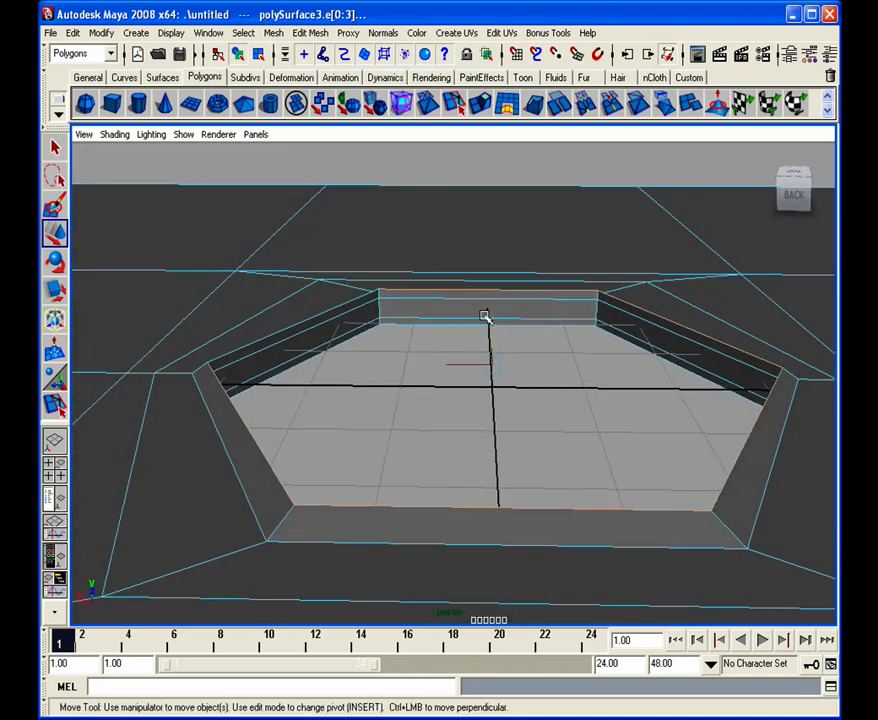
mouse_move(492, 330)
mouse_down()
mouse_move(494, 345)
mouse_move(492, 337)
mouse_move(470, 386)
mouse_move(485, 338)
mouse_up()
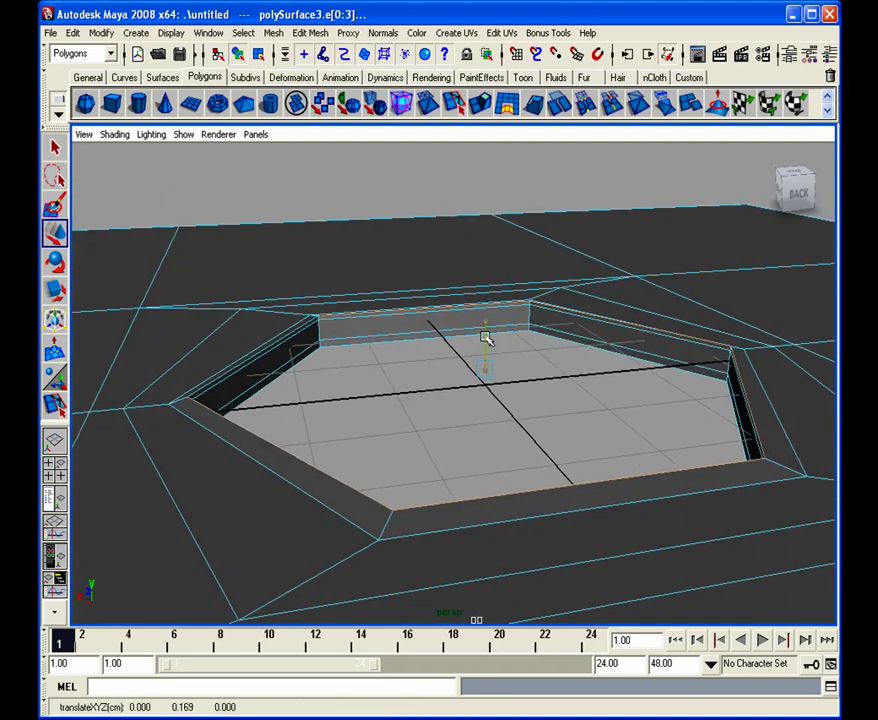
drag(485, 338, 486, 333)
key(3)
right_drag(361, 243, 400, 255)
alt+drag(402, 235, 694, 406)
alt+right_drag(694, 406, 664, 470)
alt+drag(664, 470, 659, 484)
click(676, 475)
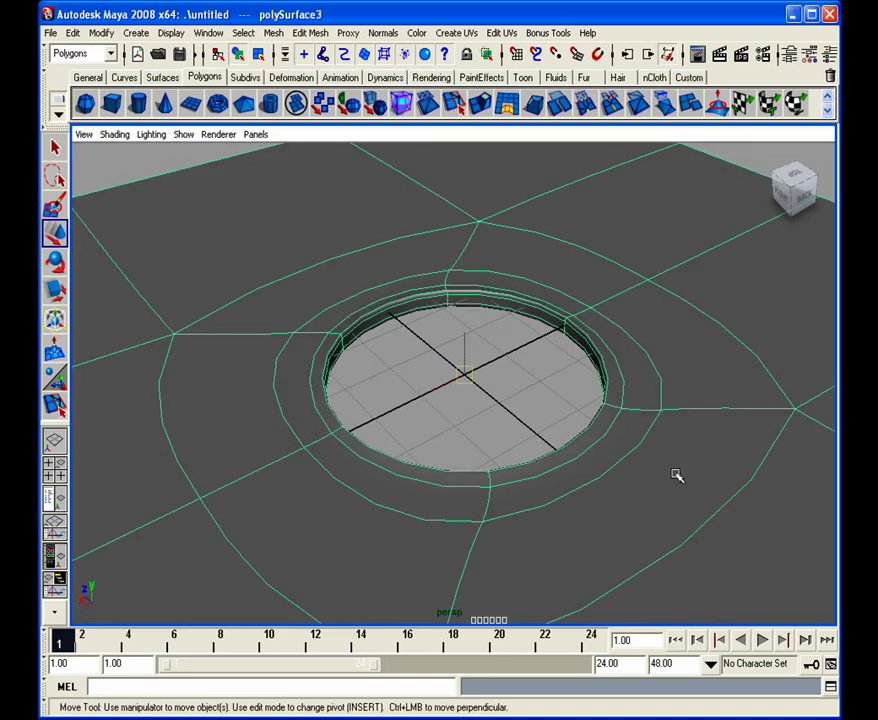
right_drag(676, 475, 355, 406)
alt+drag(355, 406, 479, 410)
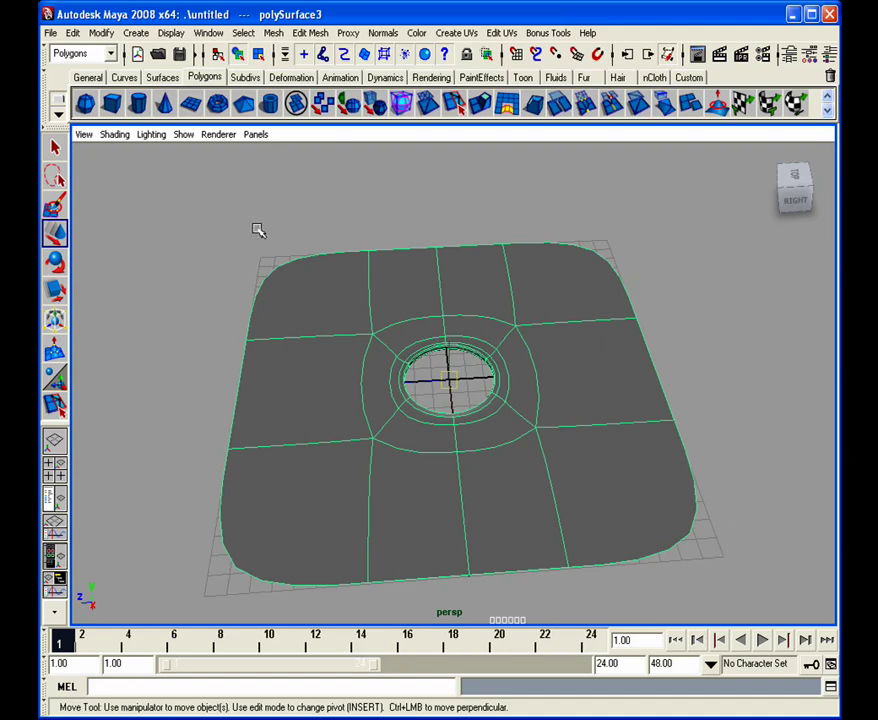
Delete polySurface3 and start a new Polygon Plane from the shelf over the empty grid.
key(Delete)
click(190, 103)
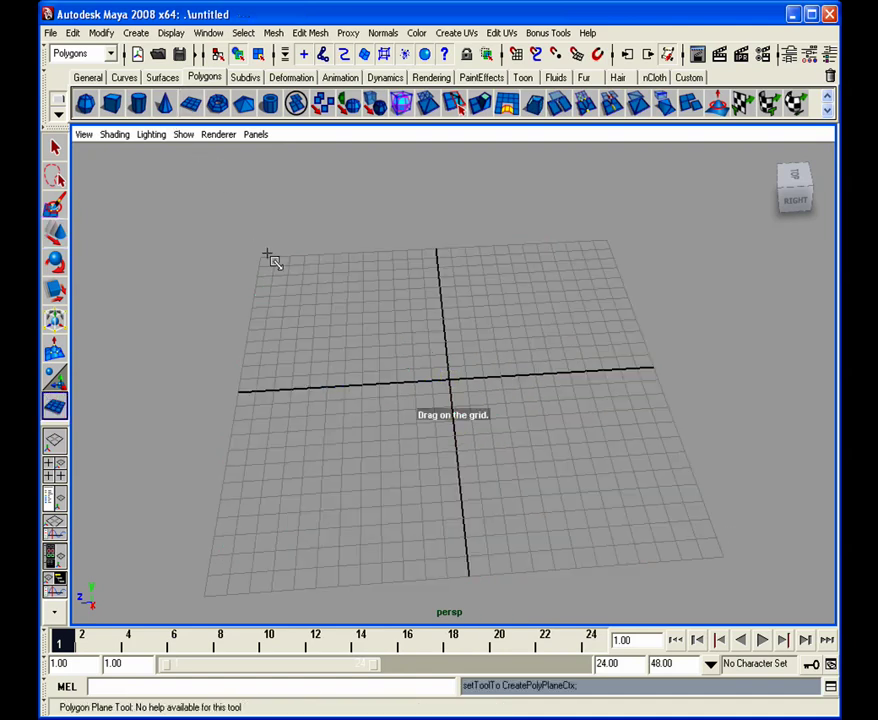
alt+drag(637, 408, 630, 377)
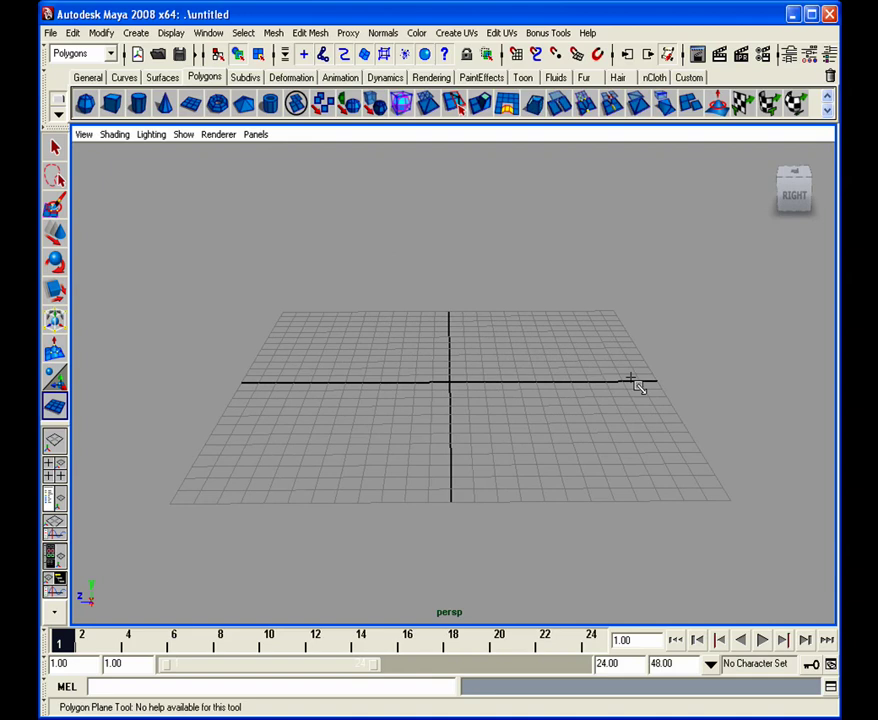
alt+middle_drag(425, 333, 350, 321)
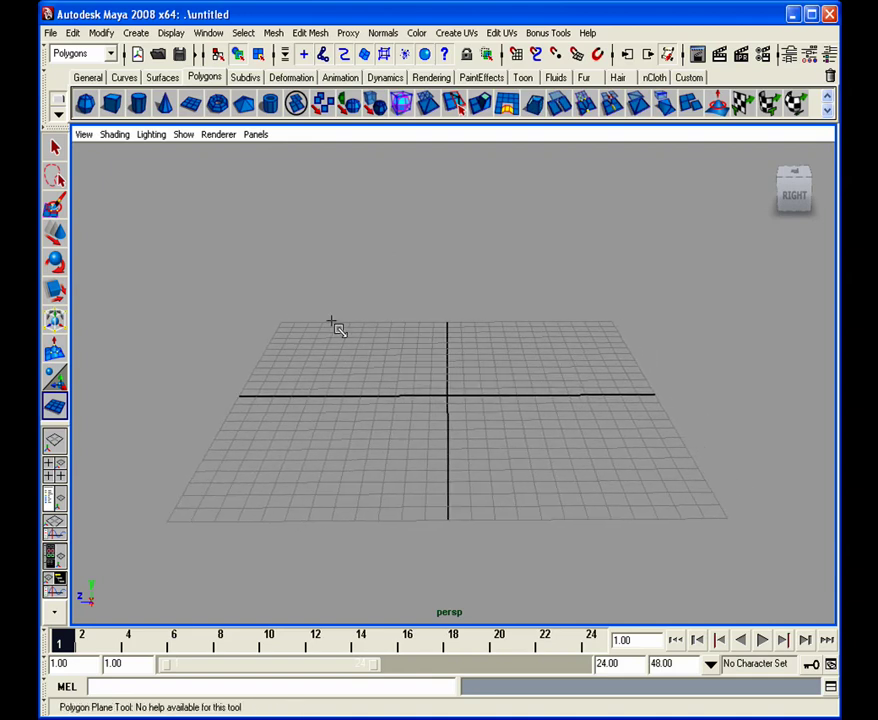
alt+drag(330, 323, 330, 346)
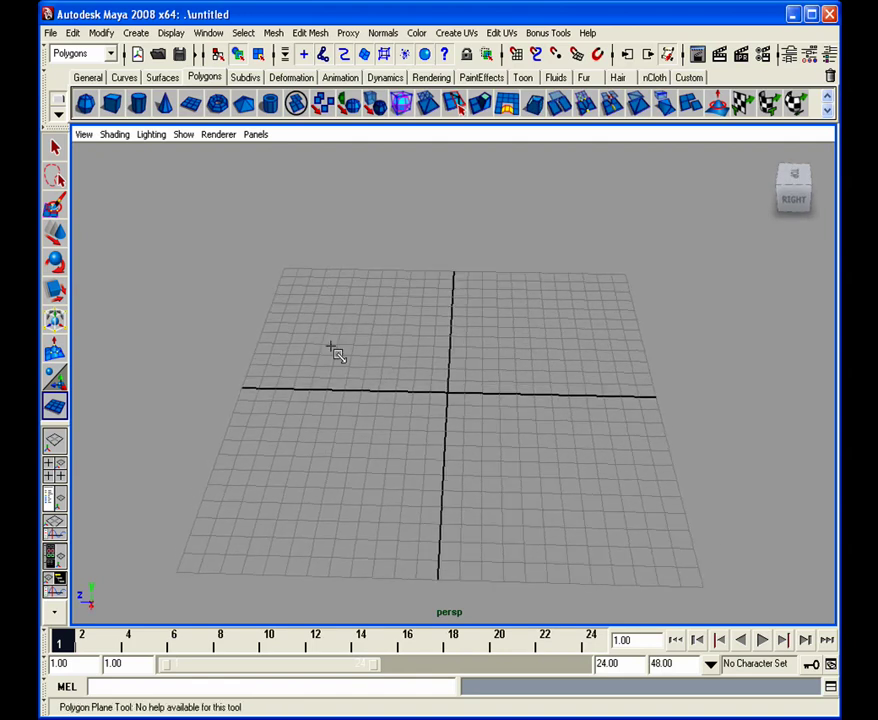